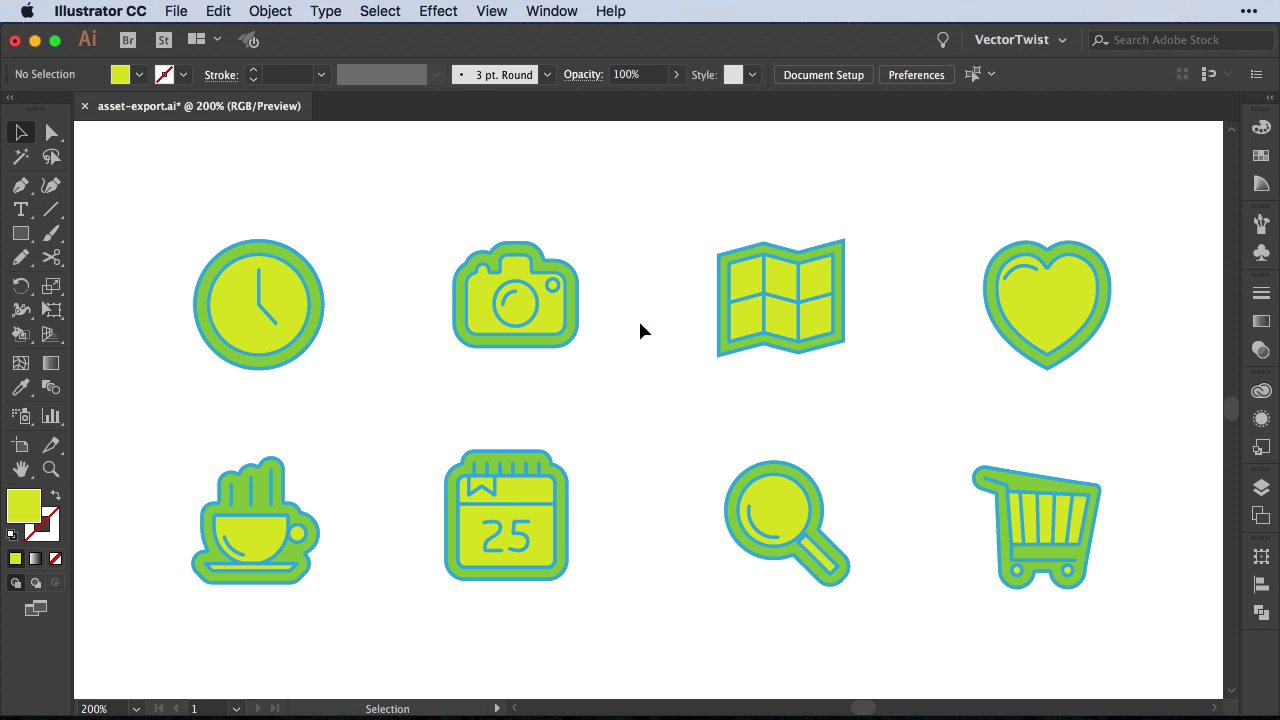
# Open Export for Screens from the File > Export menu and switch to its Assets view
pyautogui.click(176, 14)
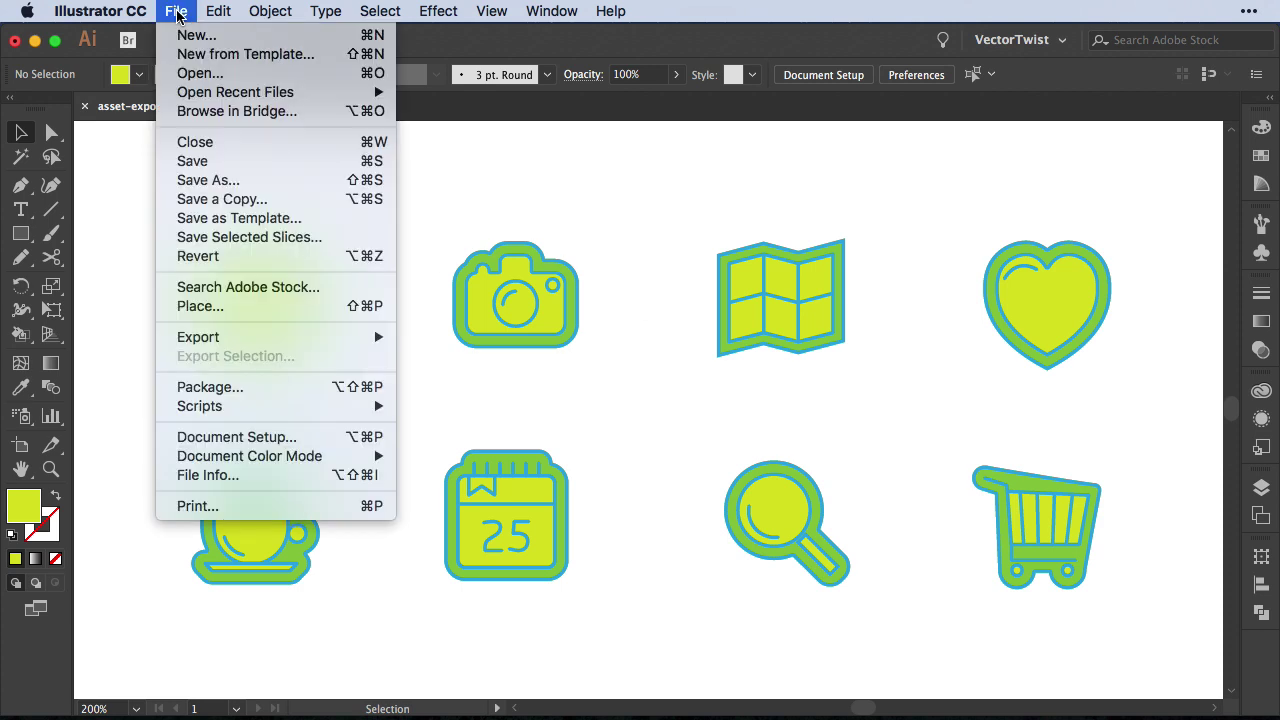
pyautogui.moveTo(246, 336)
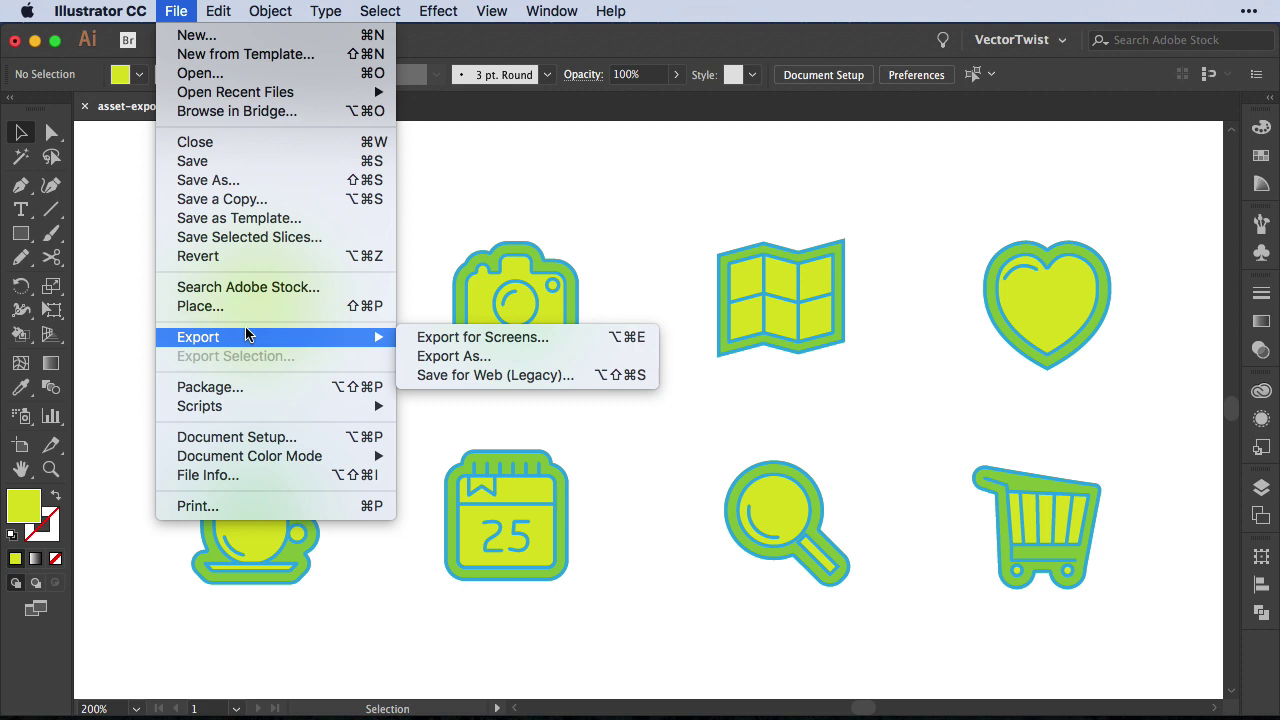
pyautogui.click(532, 345)
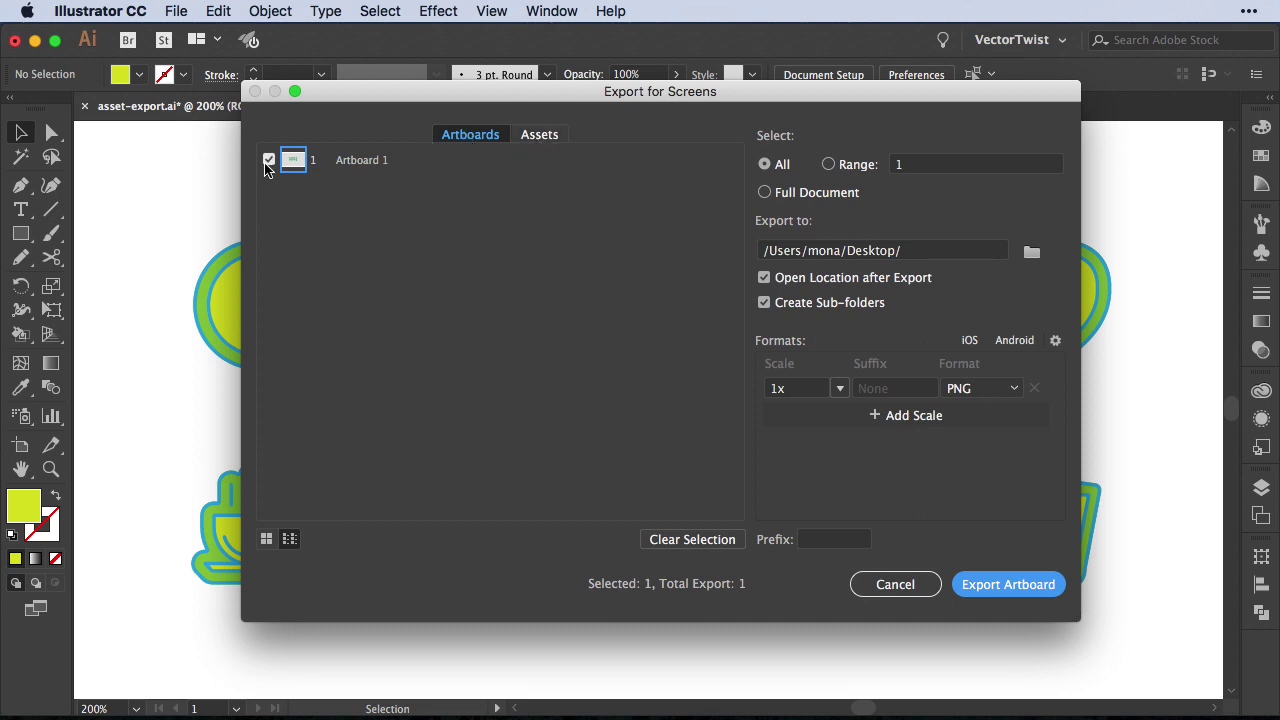
pyautogui.click(540, 135)
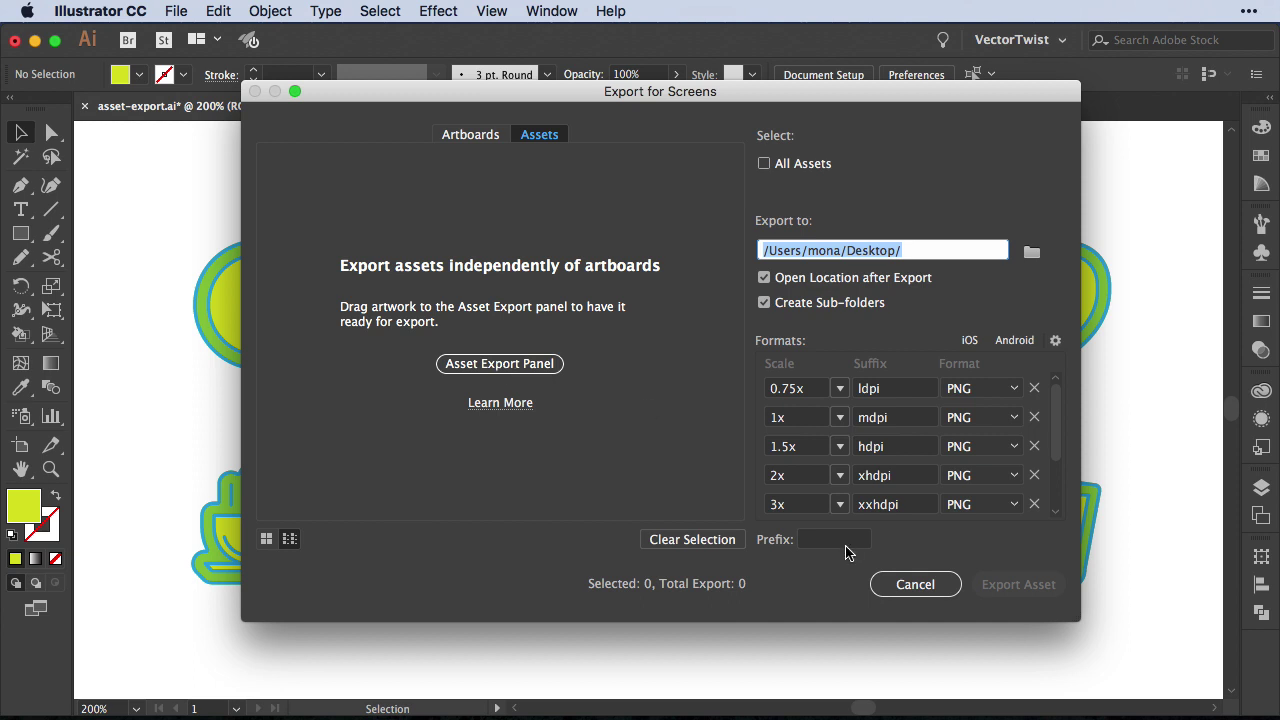
# Cancel Export for Screens and open the Asset Export panel from the Window menu
pyautogui.click(878, 585)
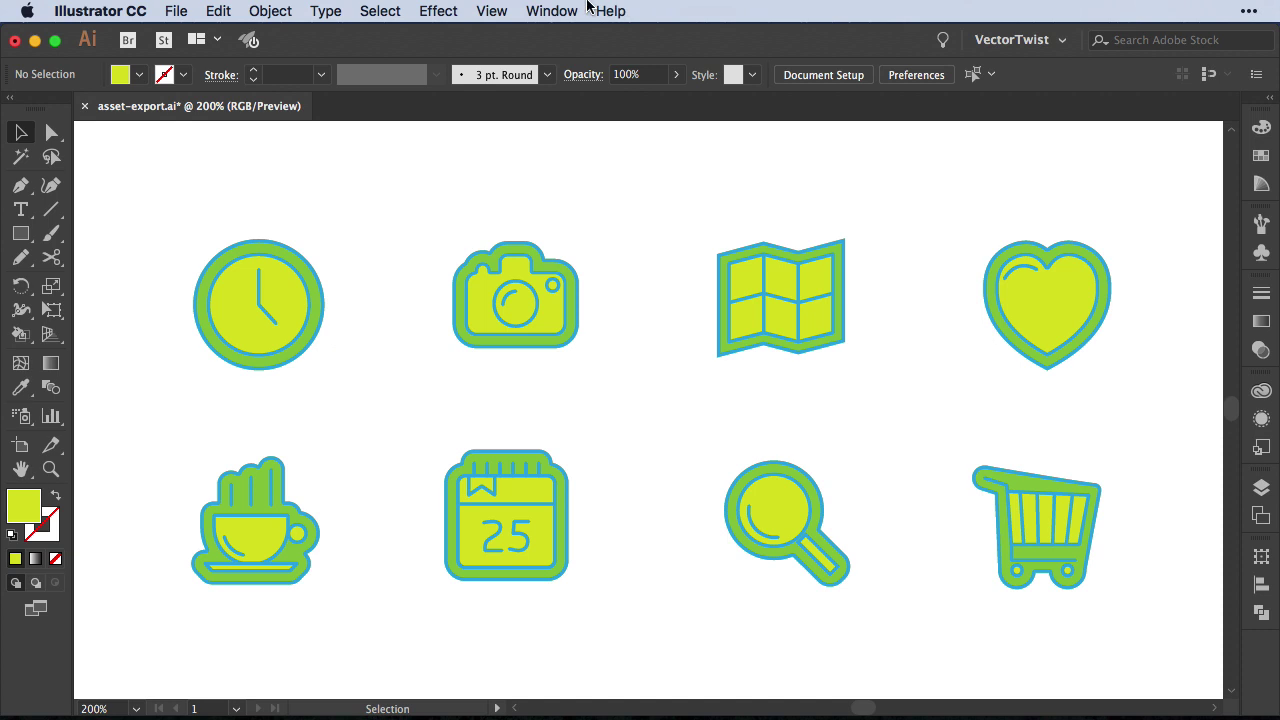
pyautogui.click(568, 11)
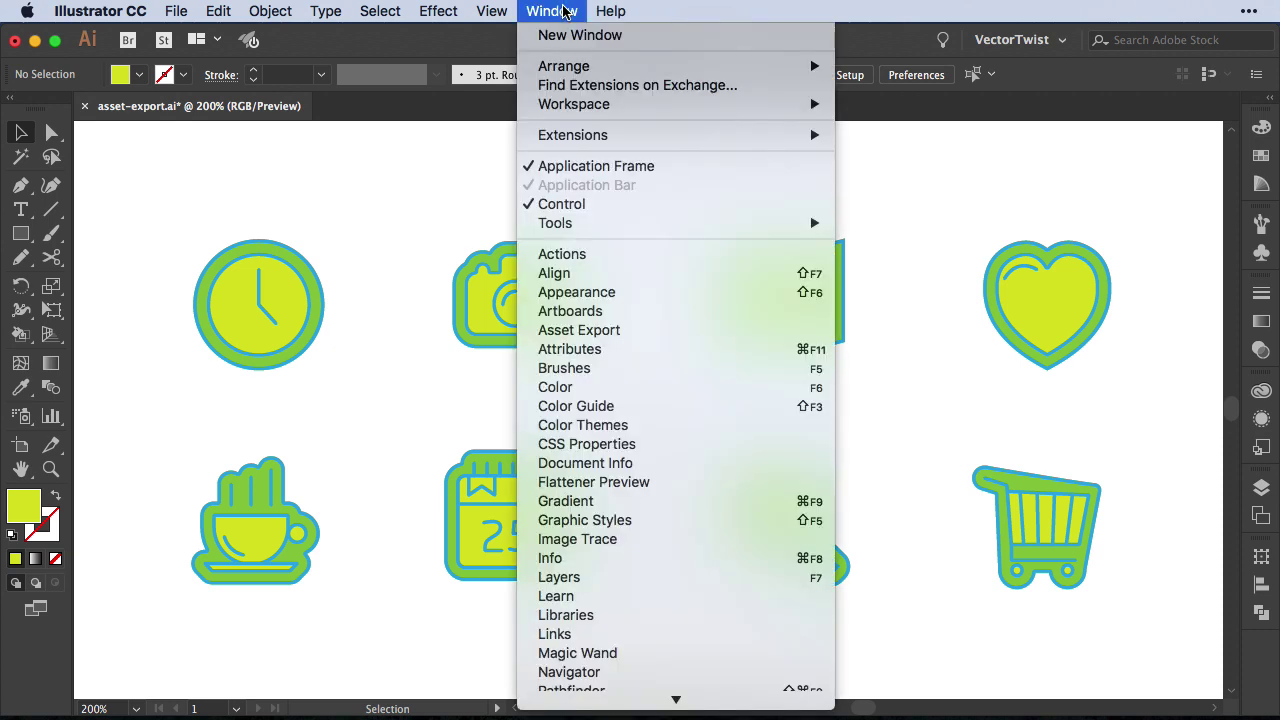
pyautogui.click(635, 330)
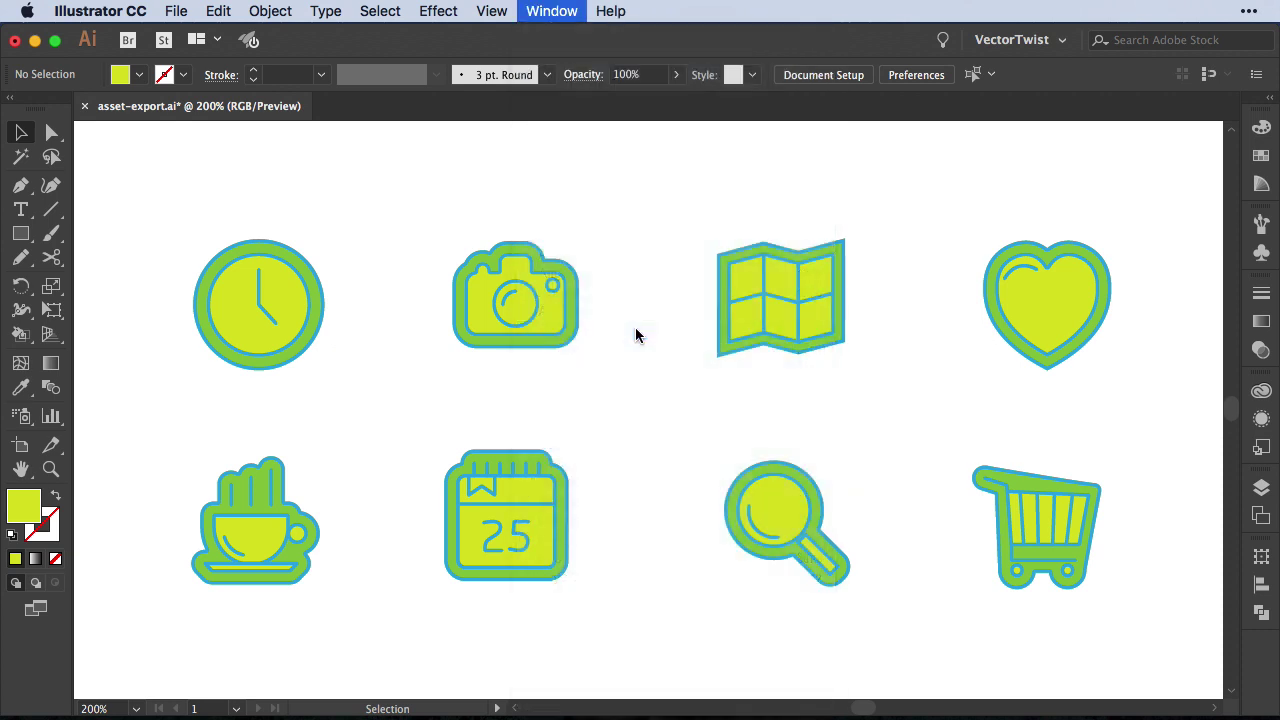
# Move the Asset Export panel to the right and collapse it to reveal the icons
pyautogui.moveTo(542, 70); pyautogui.dragTo(791, 94)
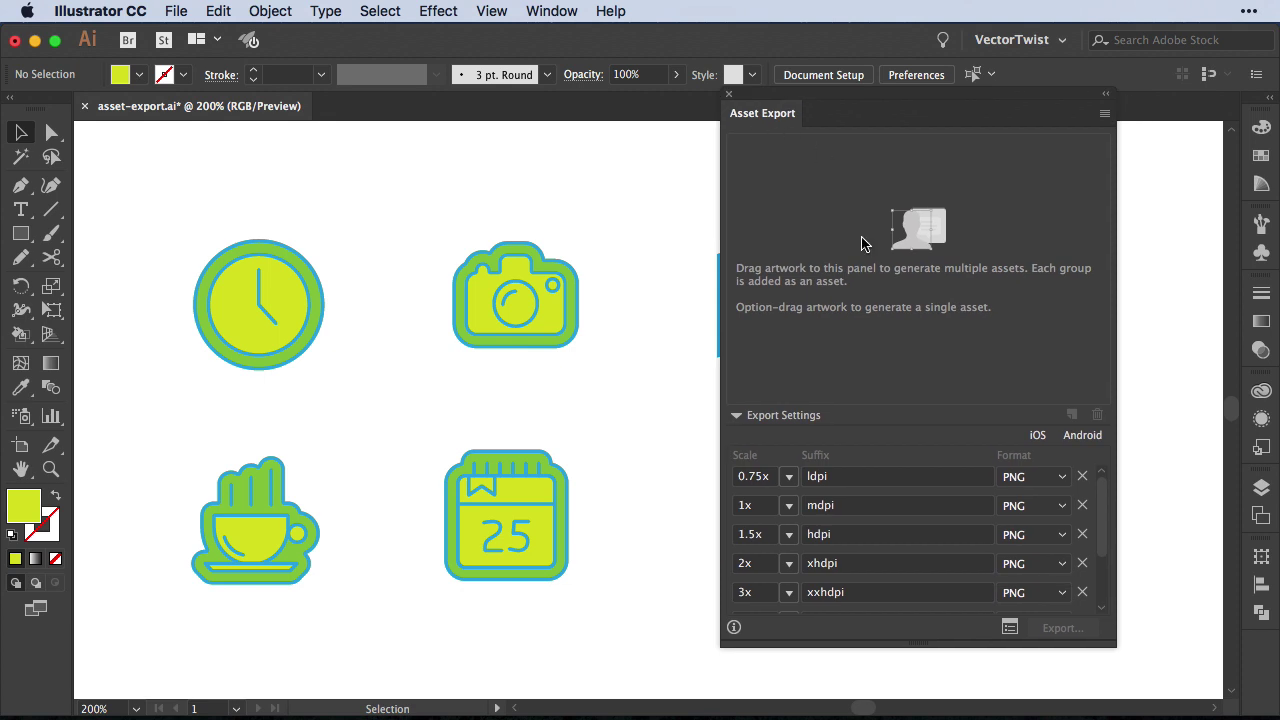
pyautogui.doubleClick(1092, 115)
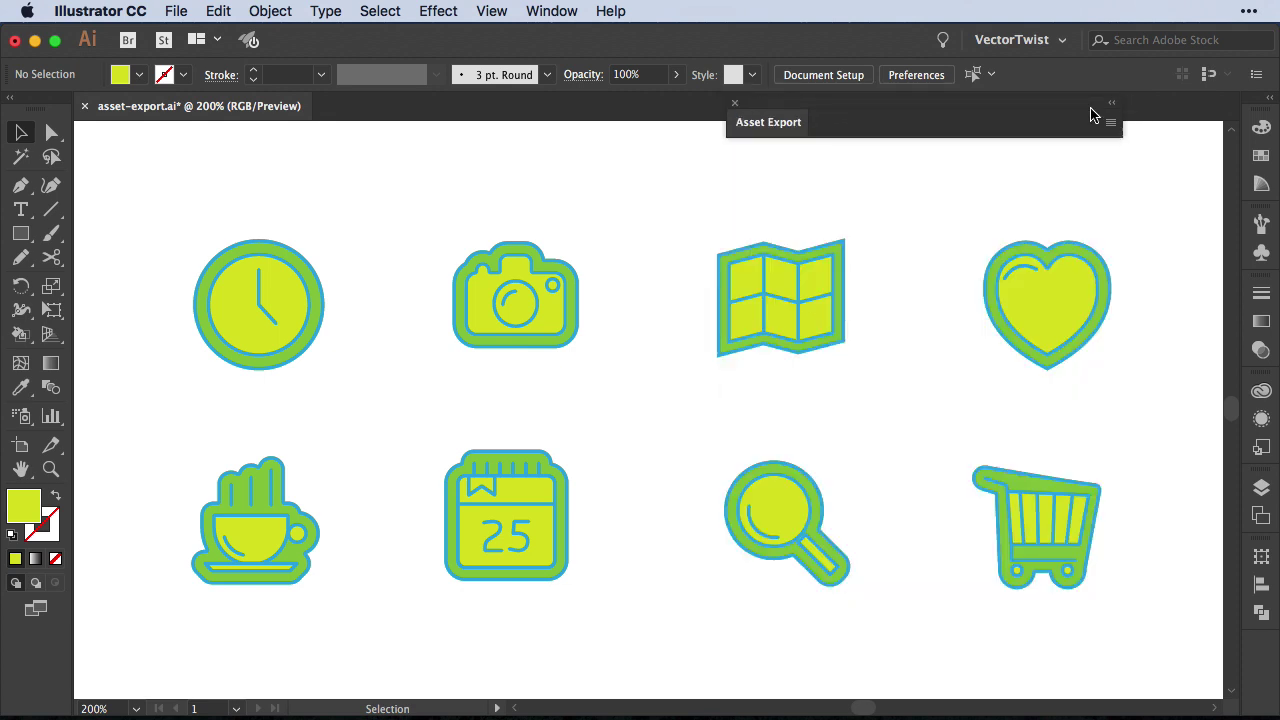
pyautogui.scroll(-1, 200, 180)
# Select all eight icons and drag them into the expanded Asset Export panel as assets
pyautogui.moveTo(142, 188); pyautogui.dragTo(1134, 585)
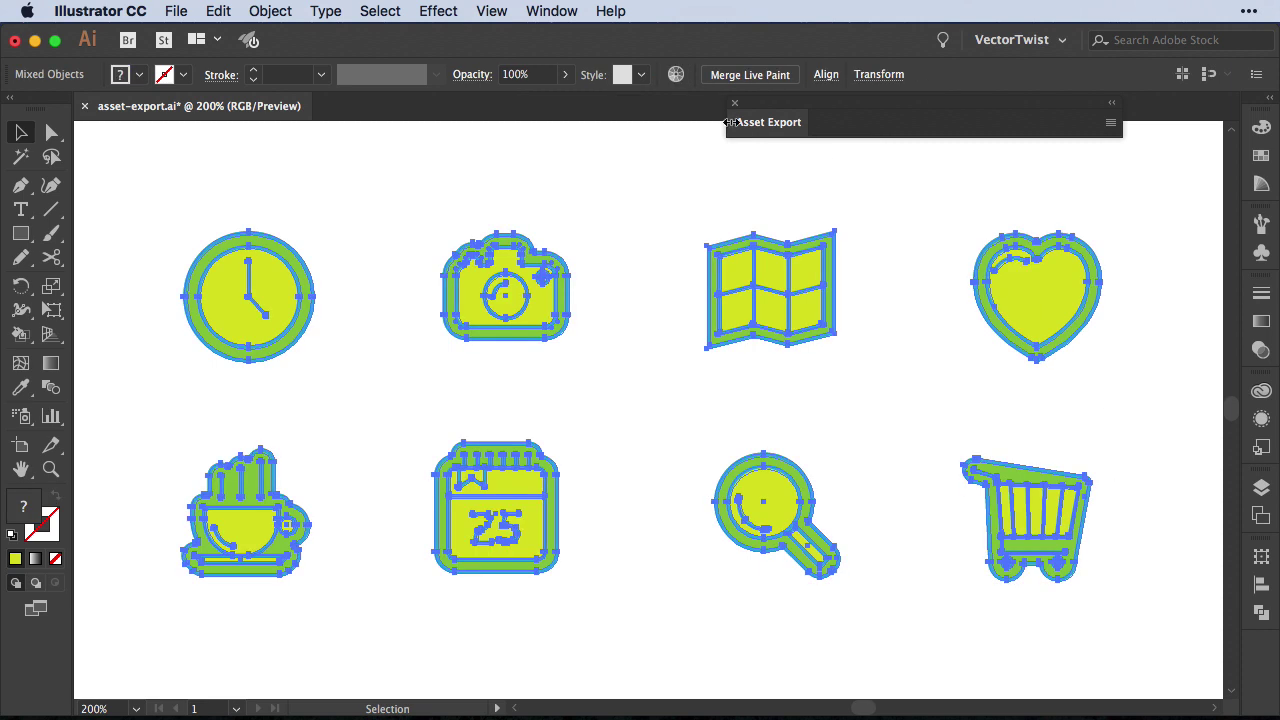
pyautogui.click(770, 128)
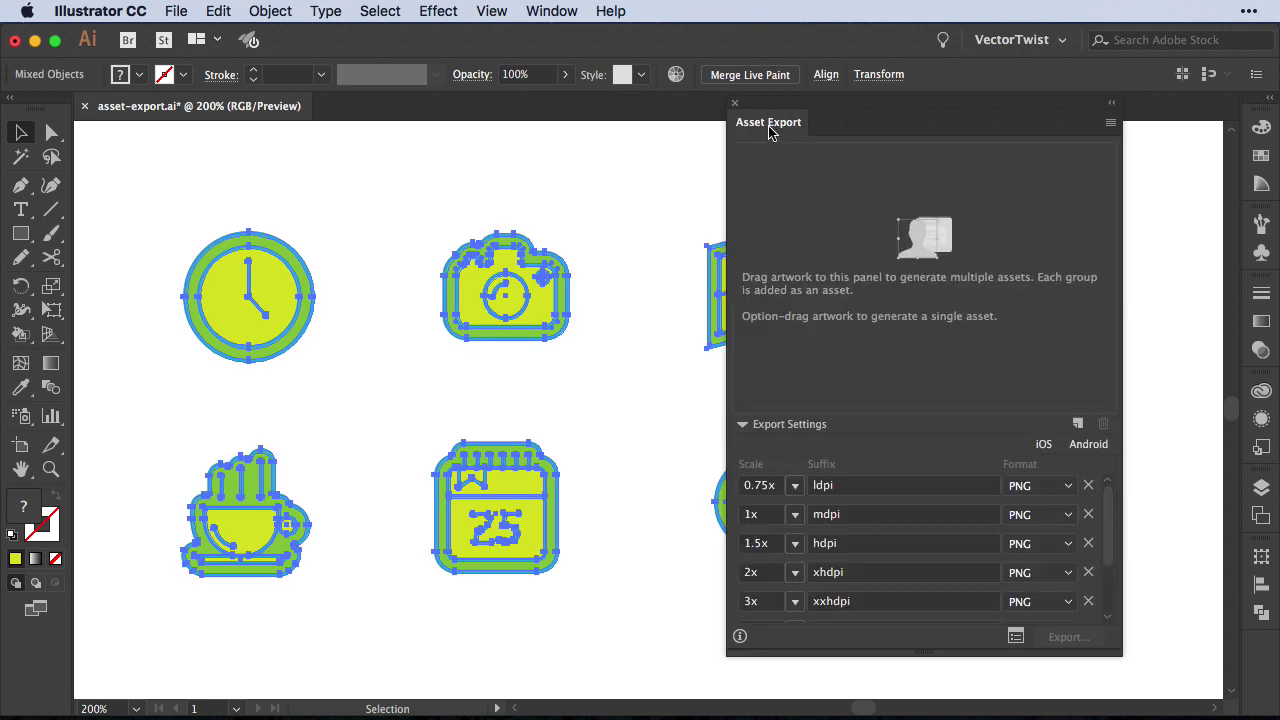
pyautogui.moveTo(486, 306); pyautogui.dragTo(809, 236)
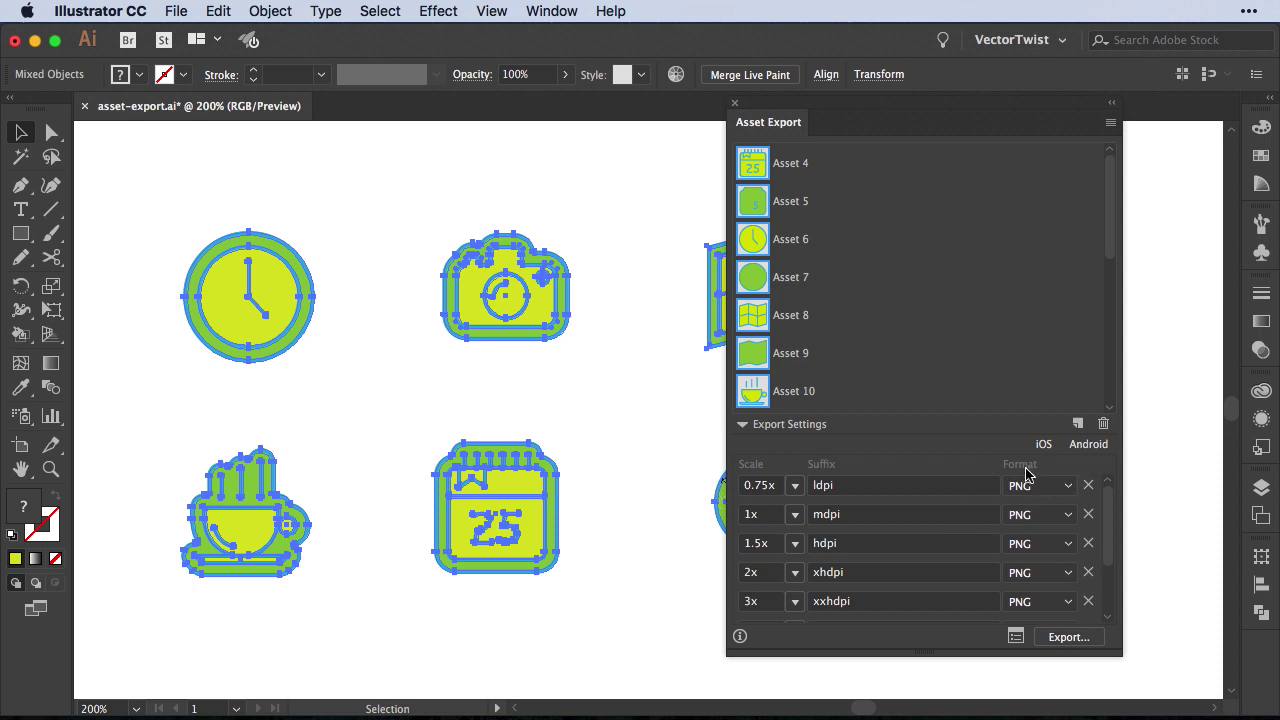
# Keep PNG as the export format and set the scales to the Android presets
pyautogui.click(1068, 488)
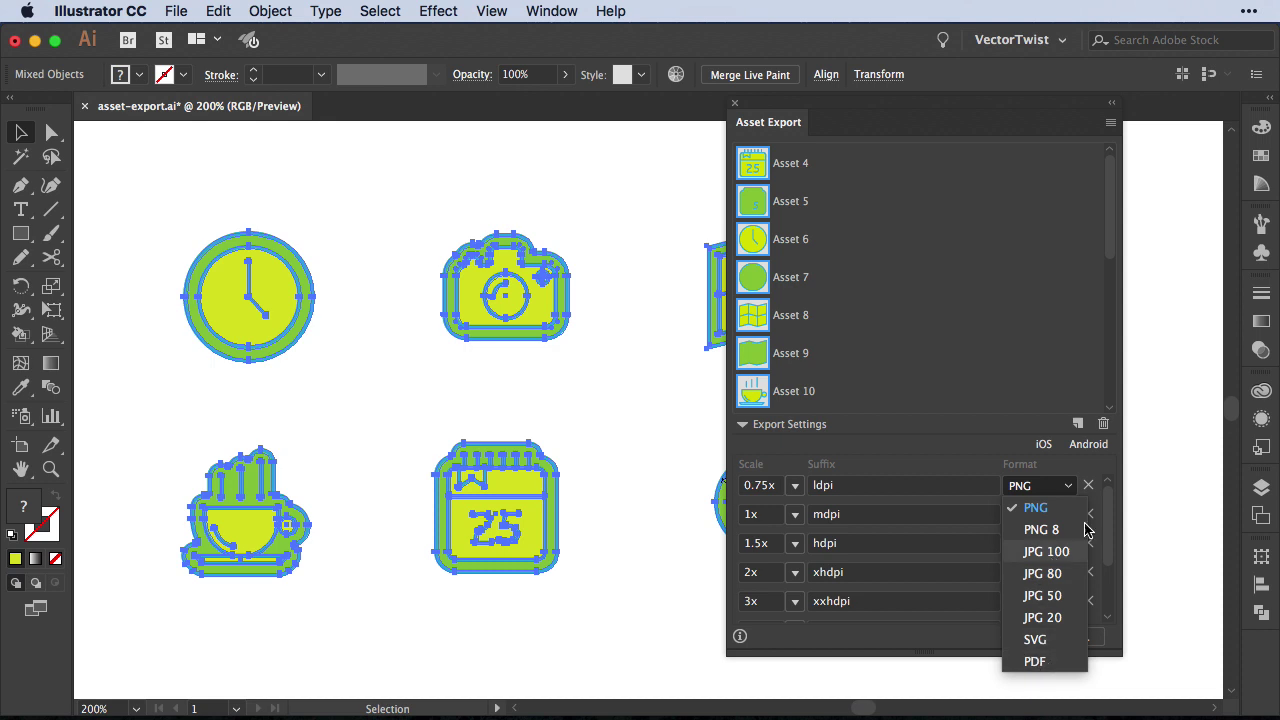
pyautogui.click(980, 364)
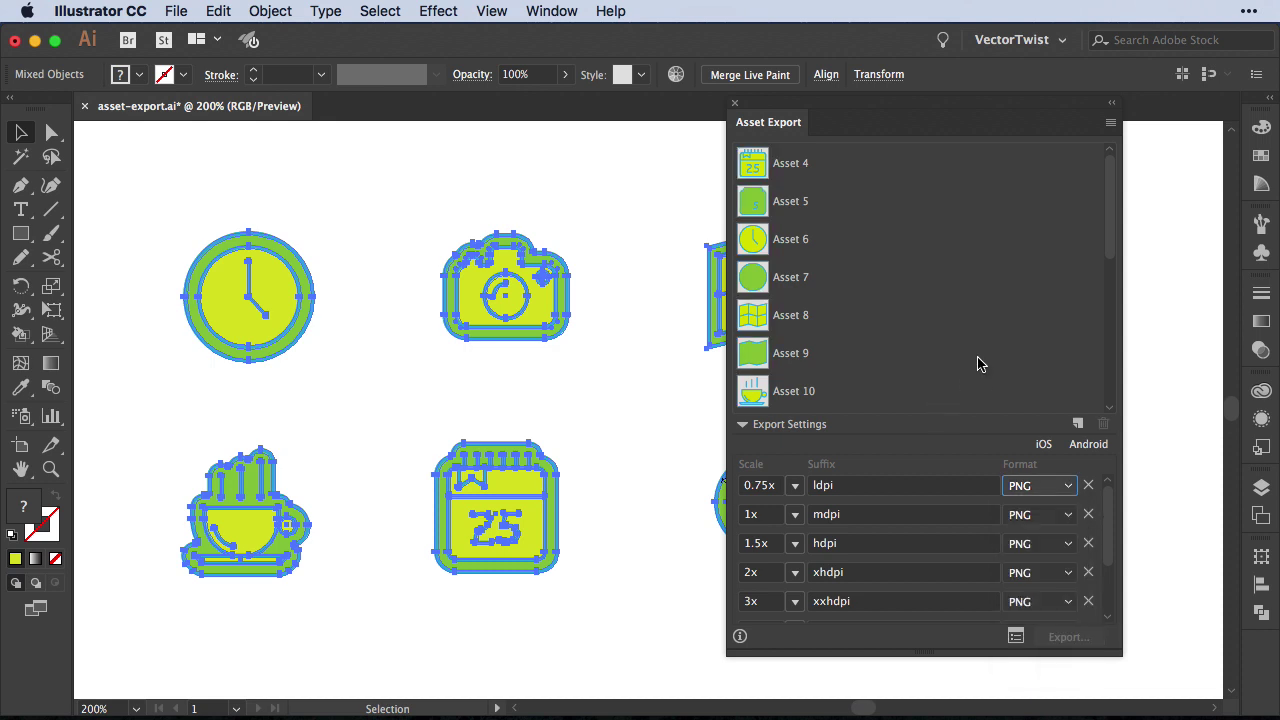
pyautogui.click(1042, 446)
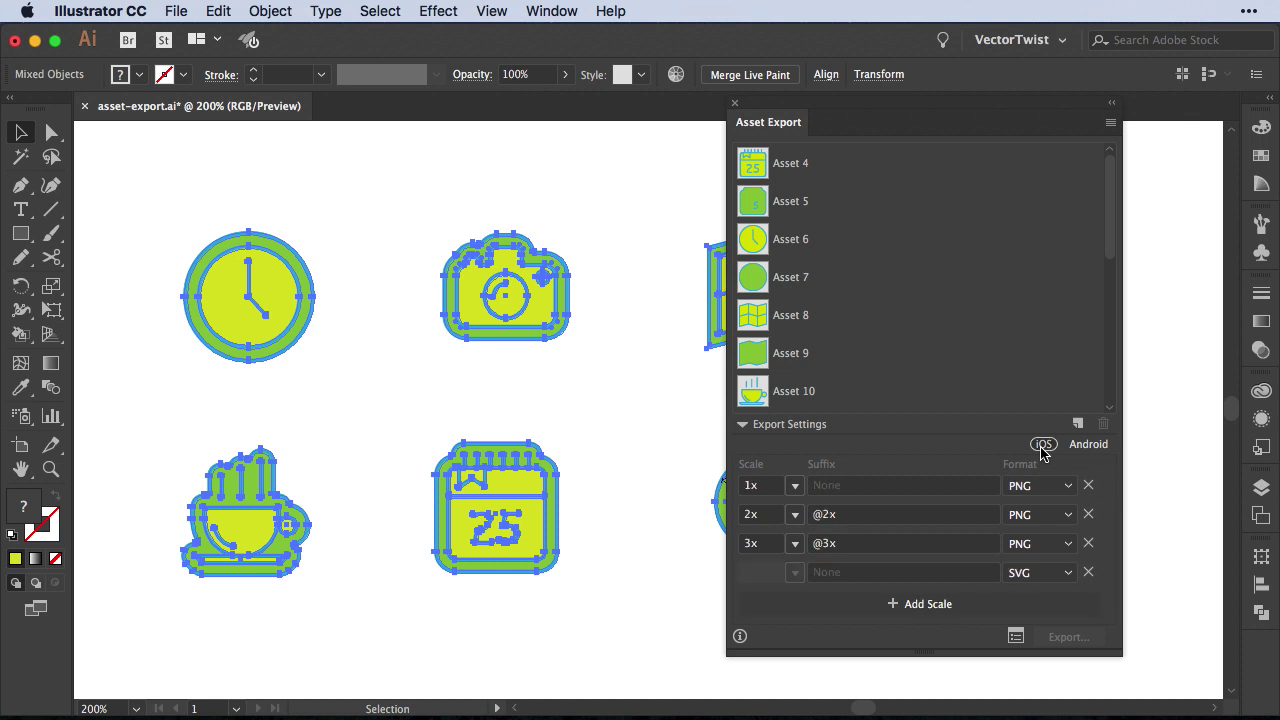
pyautogui.click(1090, 447)
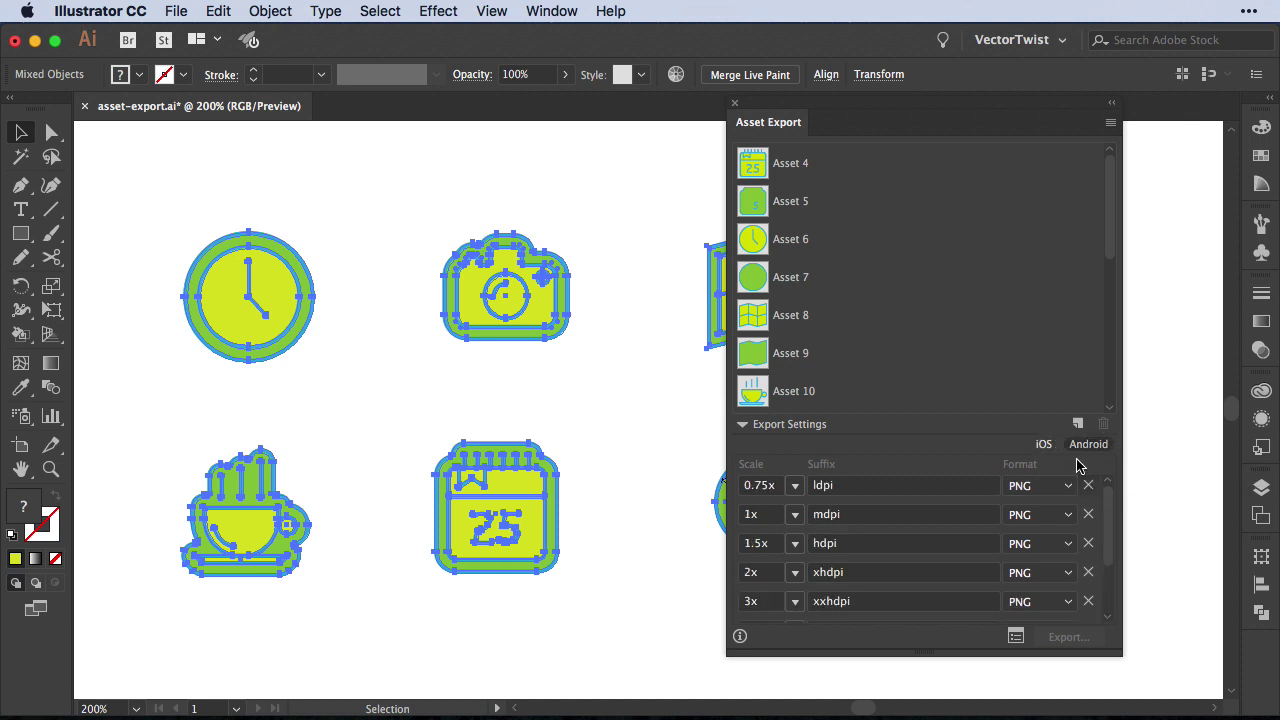
# Launch Export for Screens on Assets 4–20, tick All Assets, then clear the selection
pyautogui.click(1015, 637)
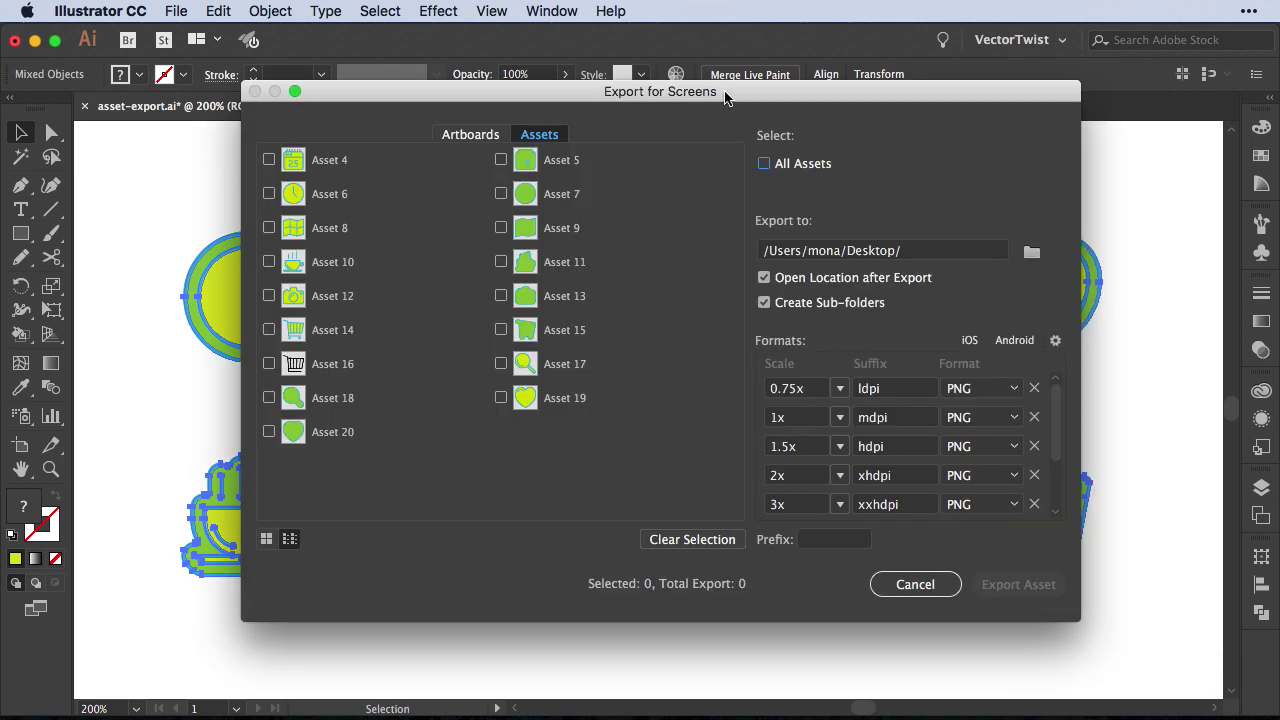
pyautogui.click(764, 164)
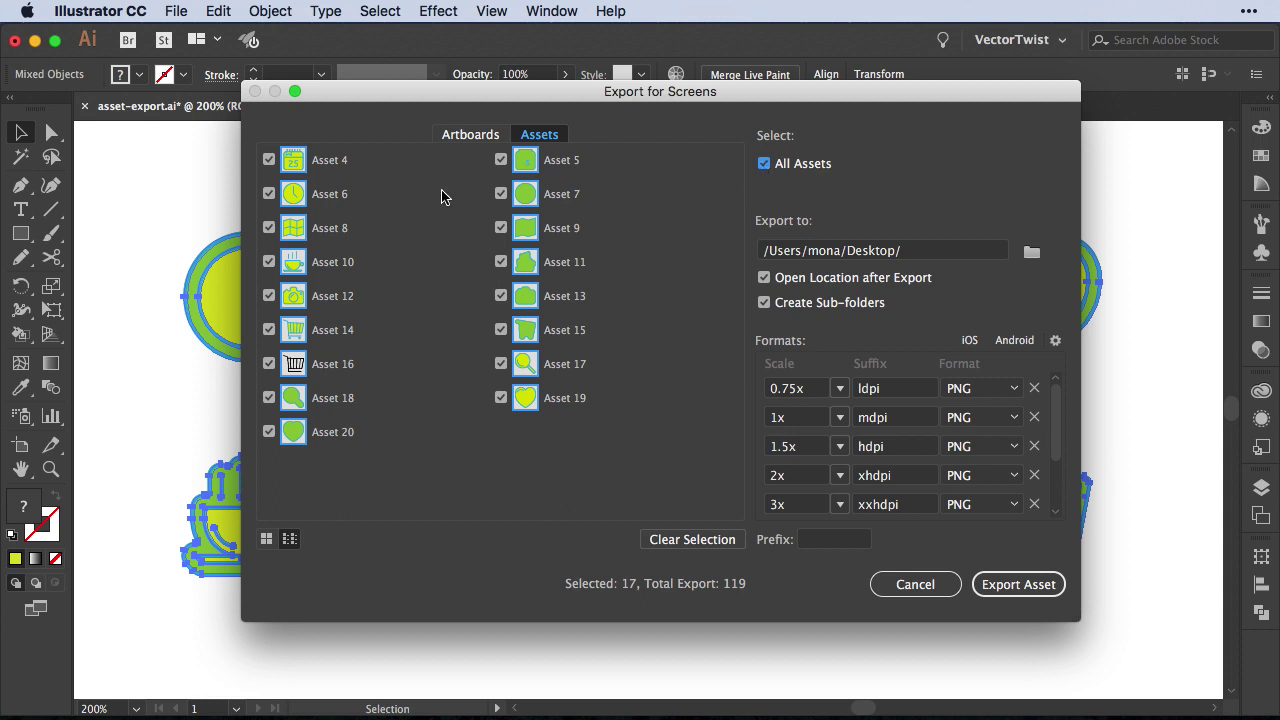
pyautogui.click(1033, 590)
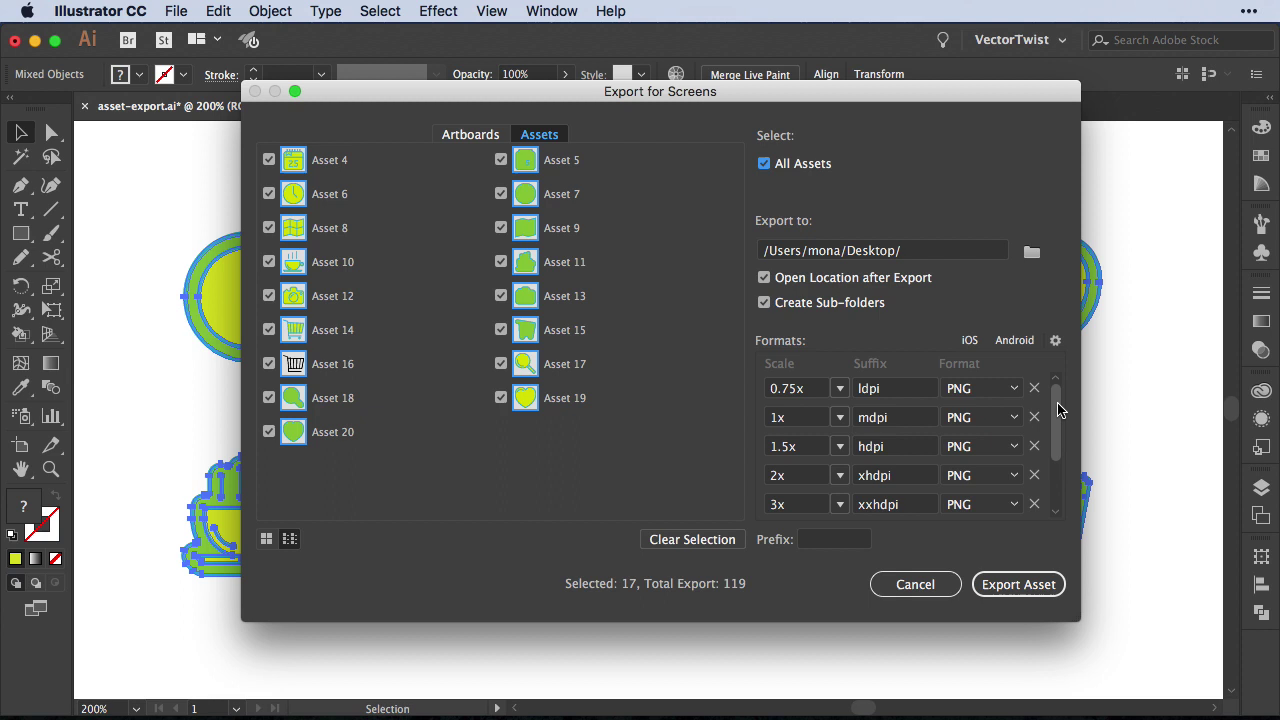
pyautogui.moveTo(1057, 406)
pyautogui.mouseDown()
pyautogui.moveTo(1062, 466)
pyautogui.moveTo(1063, 390)
pyautogui.mouseUp()
pyautogui.click(675, 546)
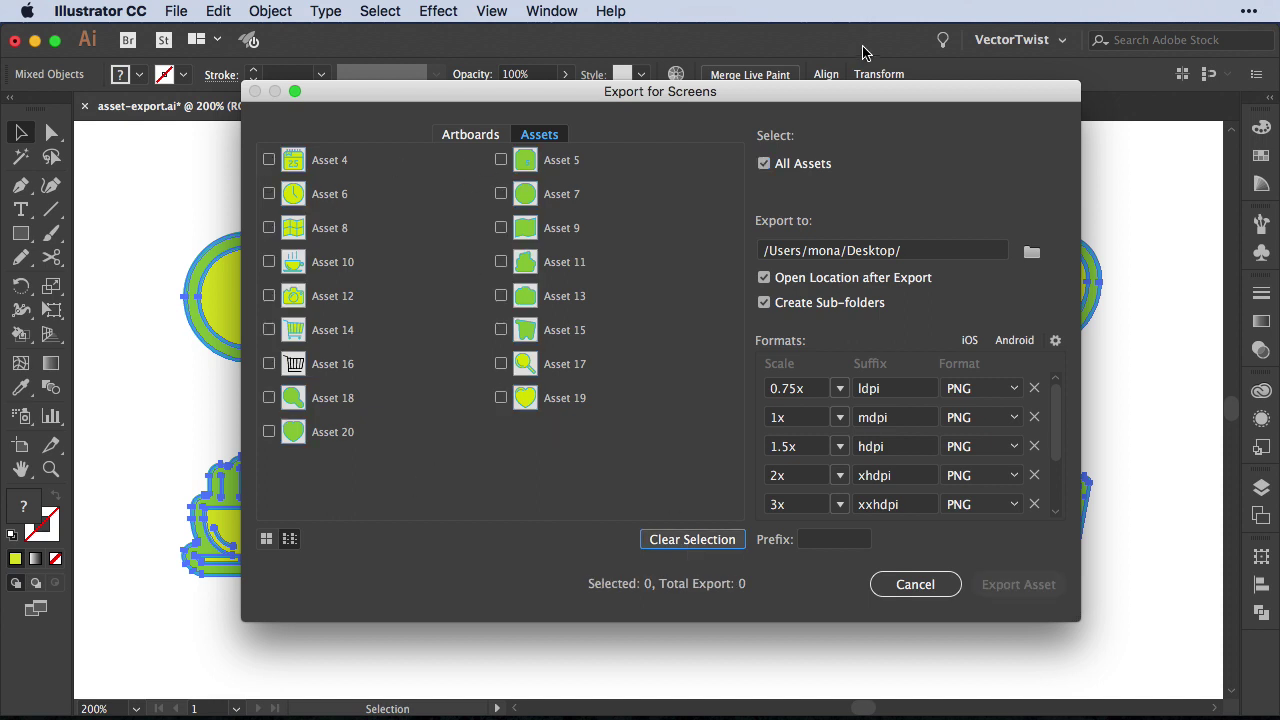
# Check Assets 4 and 6, rename them calendar and clock, and show large thumbnails
pyautogui.click(269, 160)
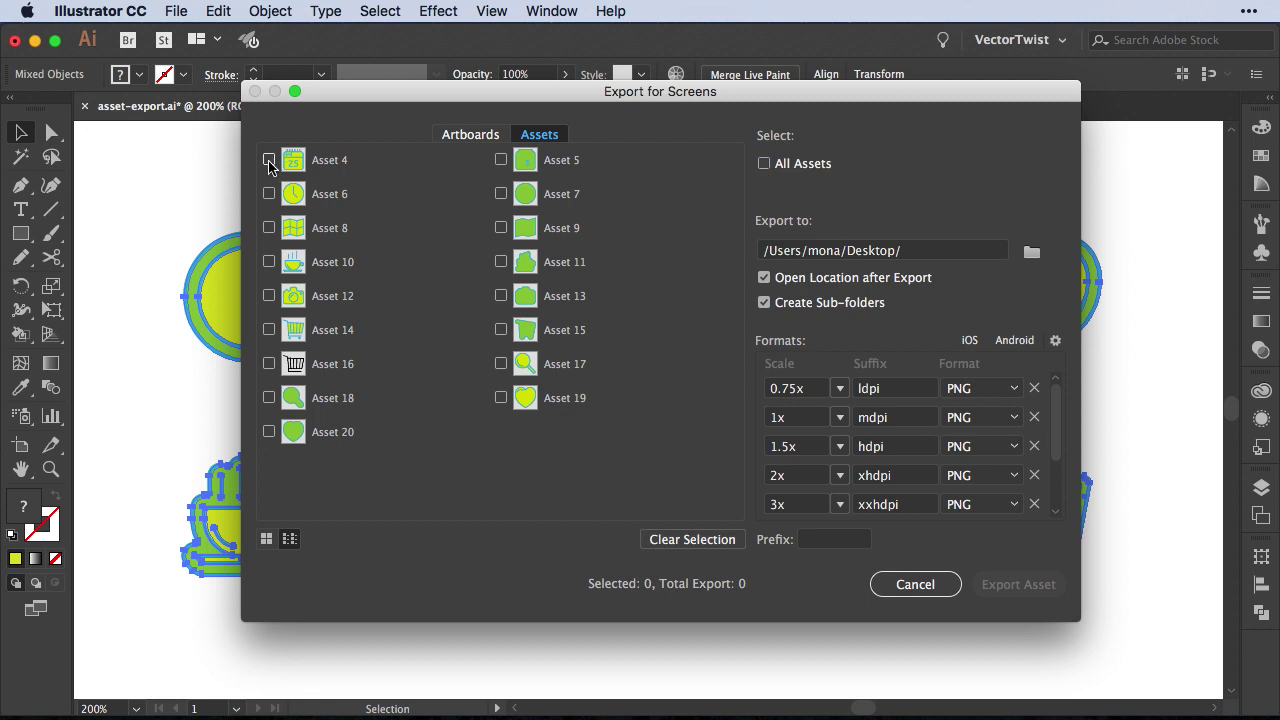
pyautogui.click(269, 195)
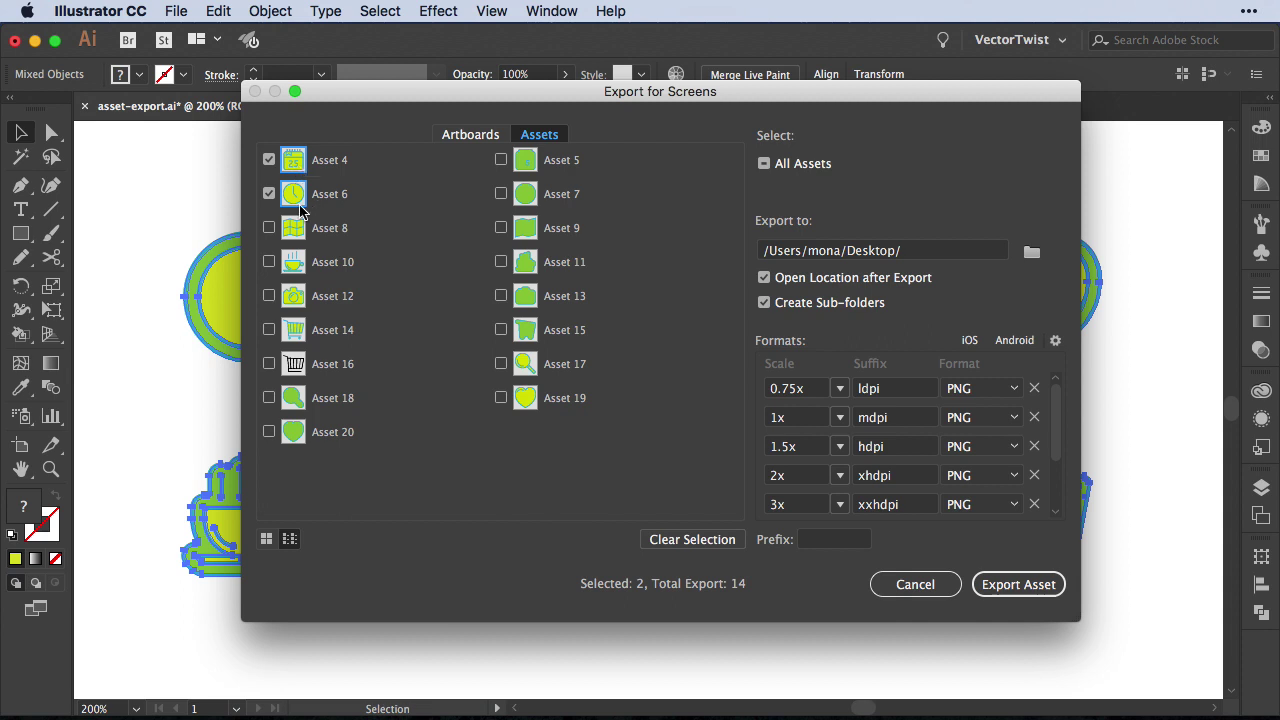
pyautogui.doubleClick(328, 162)
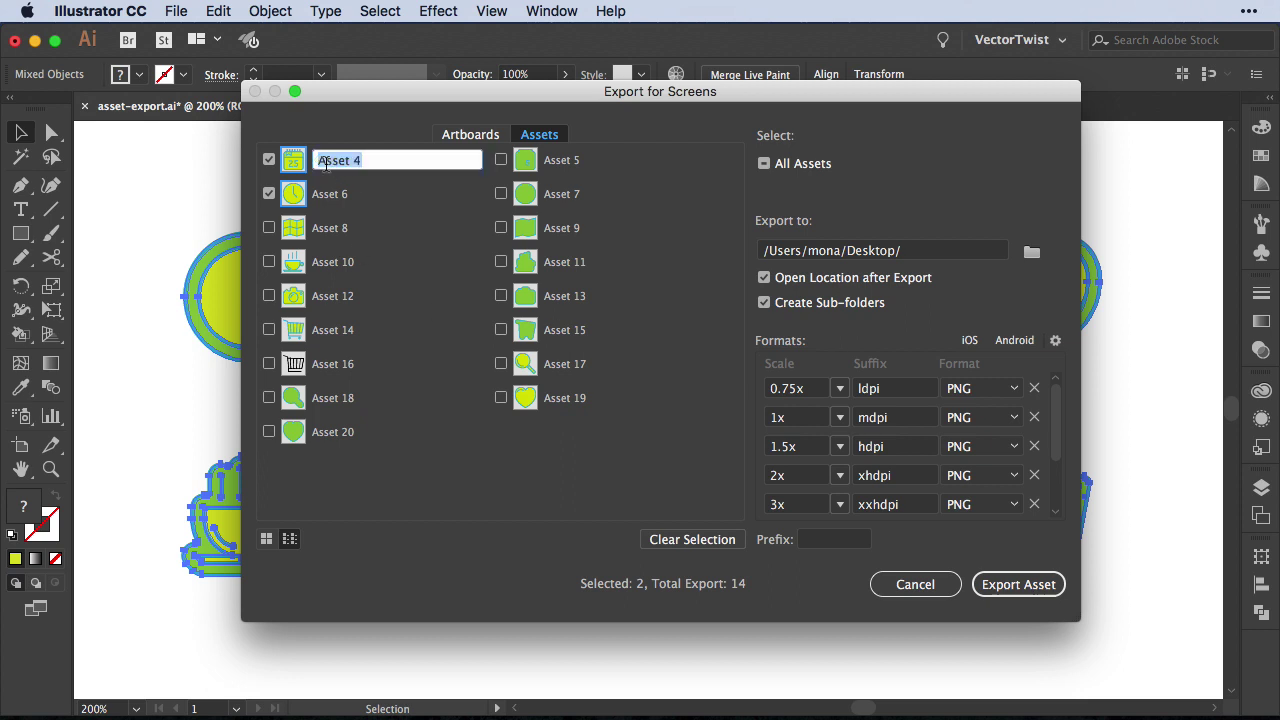
pyautogui.write('calendar')
pyautogui.press('Tab')
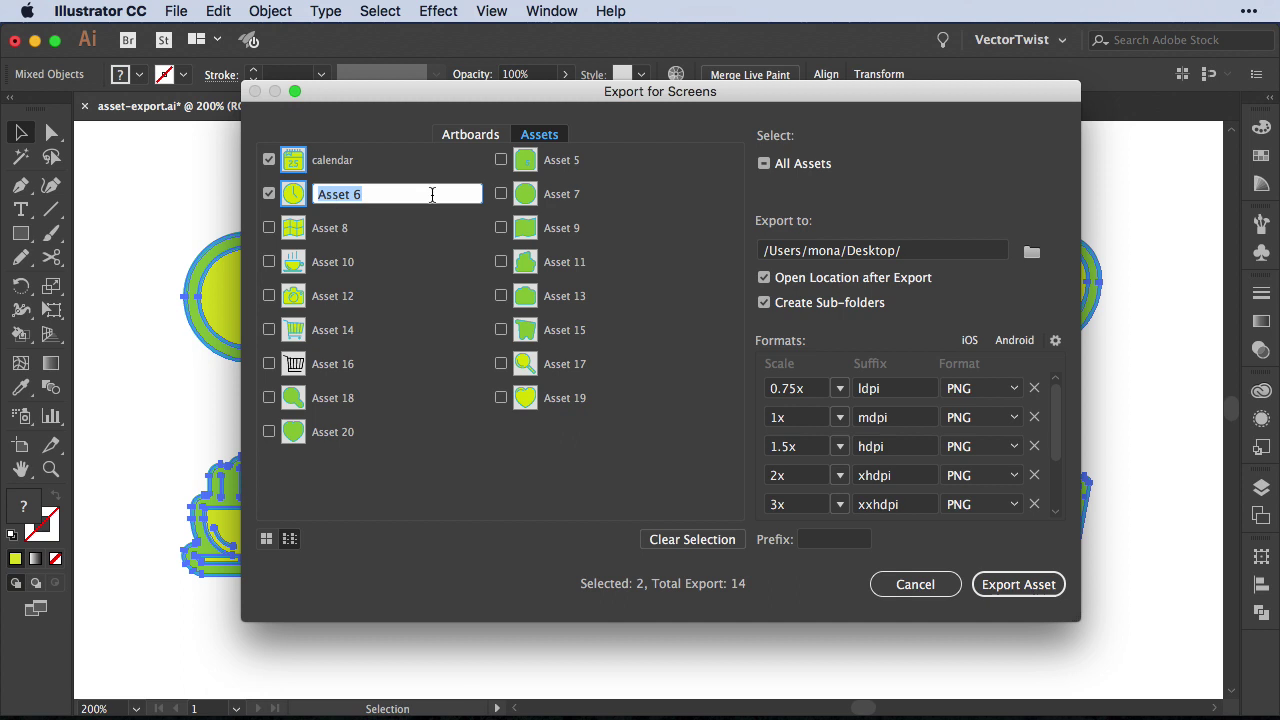
pyautogui.write('clock')
pyautogui.press('Return')
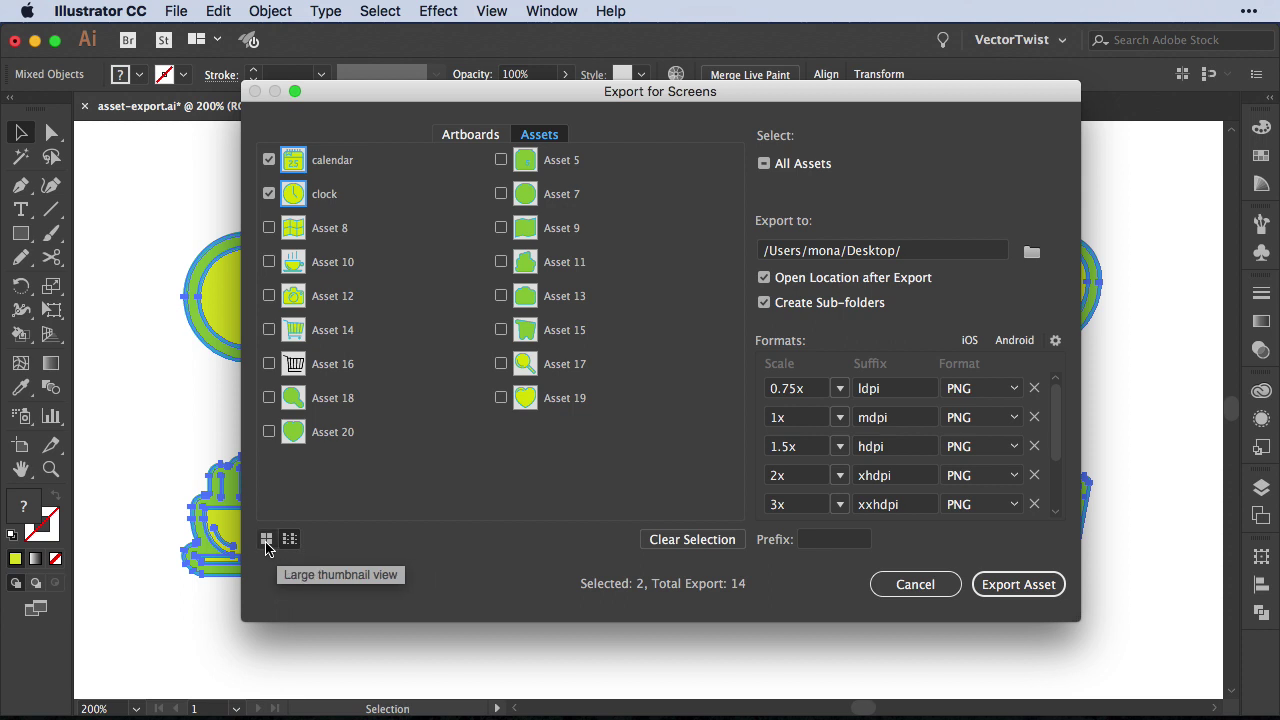
pyautogui.click(267, 541)
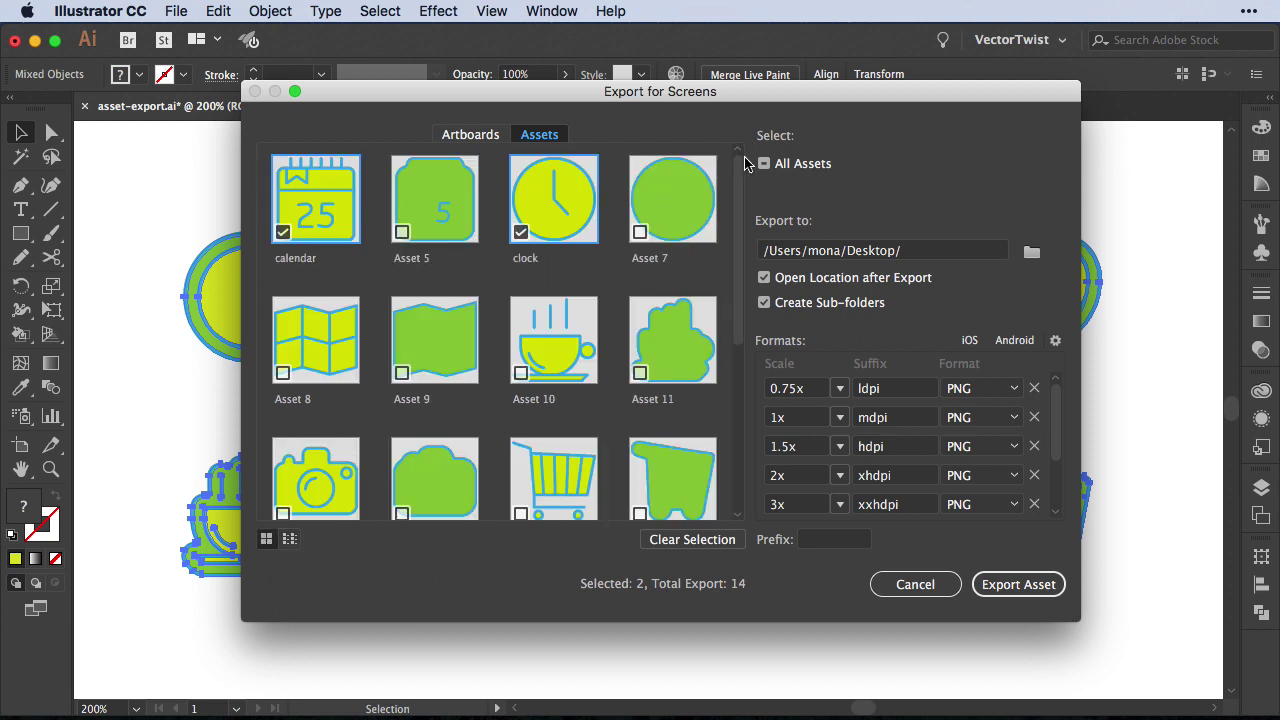
# Cancel the export dialog and deselect the calendar and clock assets in the panel
pyautogui.click(915, 585)
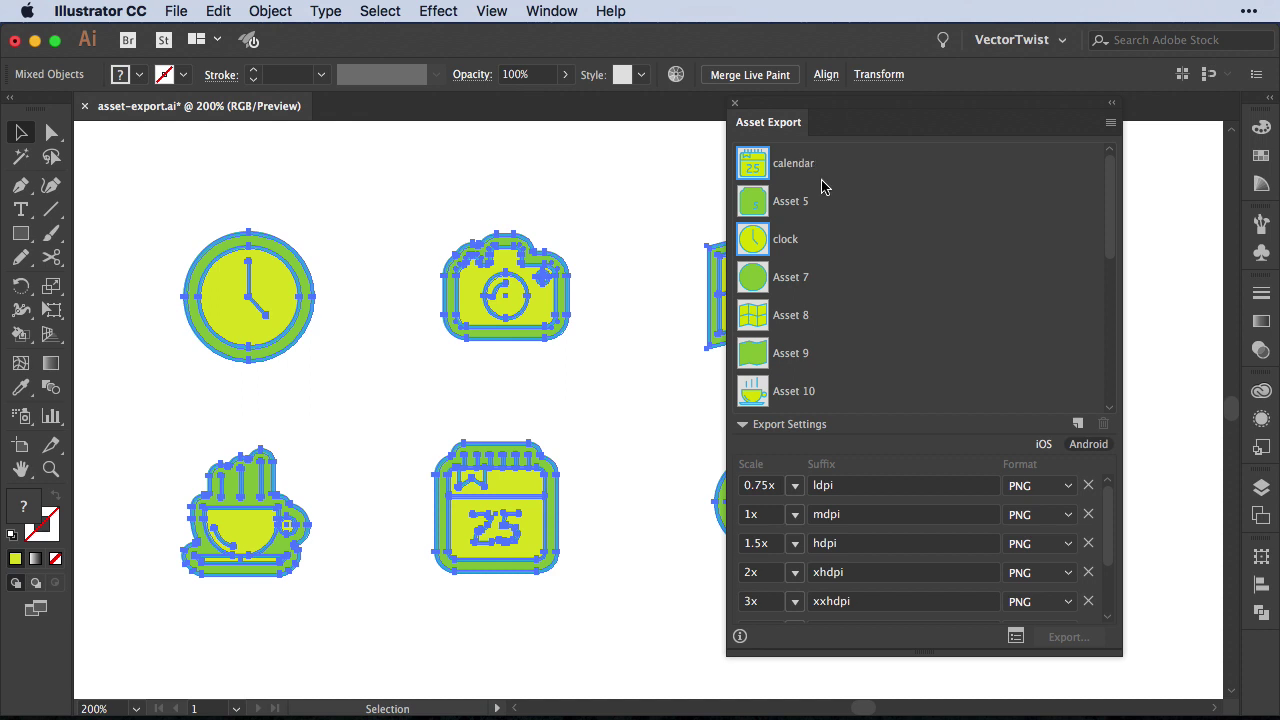
pyautogui.click(757, 168)
pyautogui.scroll(-5, 945, 277)
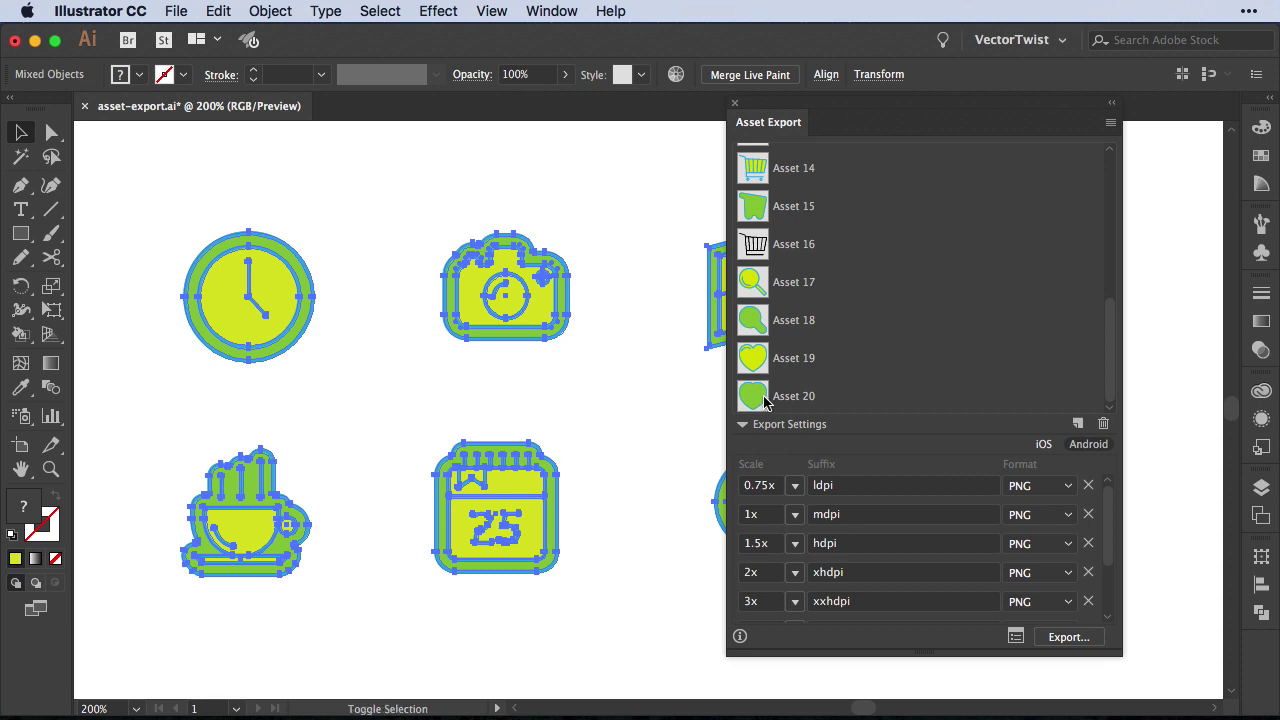
pyautogui.scroll(5, 940, 268)
pyautogui.scroll(-5, 762, 170)
# Select every asset in the panel, delete them all, and collapse Export Settings
pyautogui.keyDown('shift'); pyautogui.click(754, 397); pyautogui.keyUp('shift')
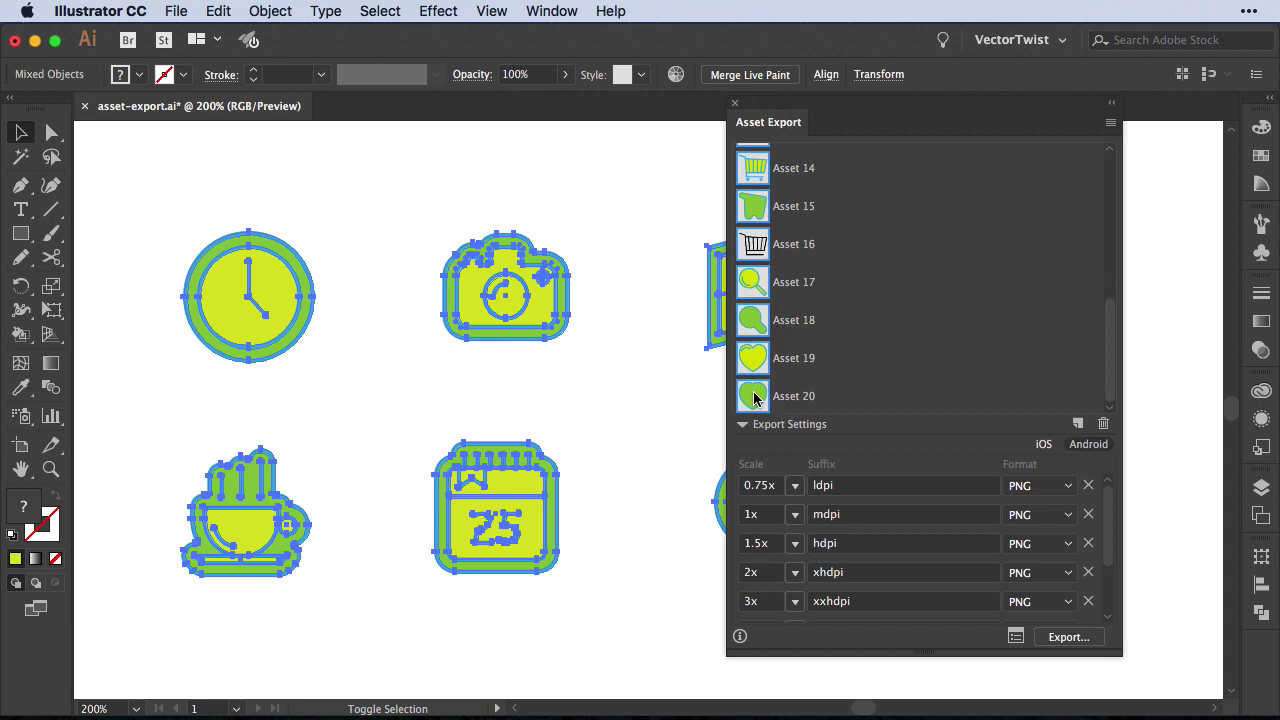
pyautogui.click(1104, 424)
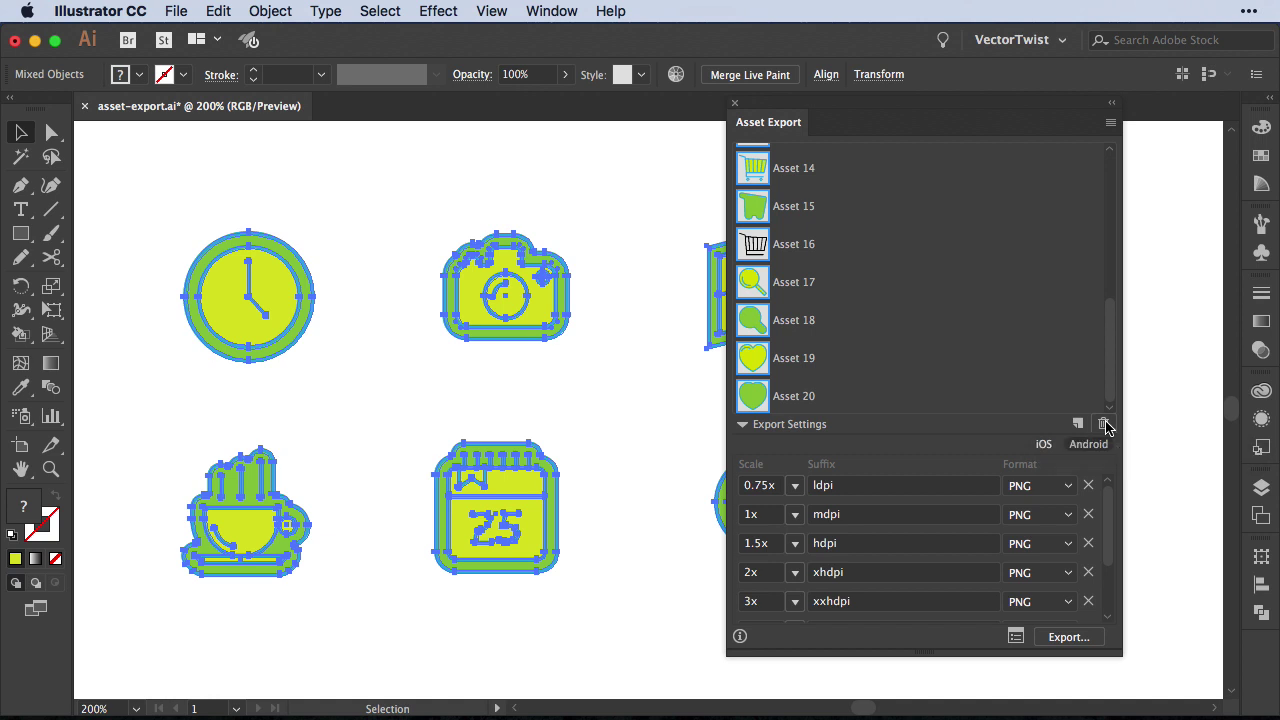
pyautogui.click(743, 425)
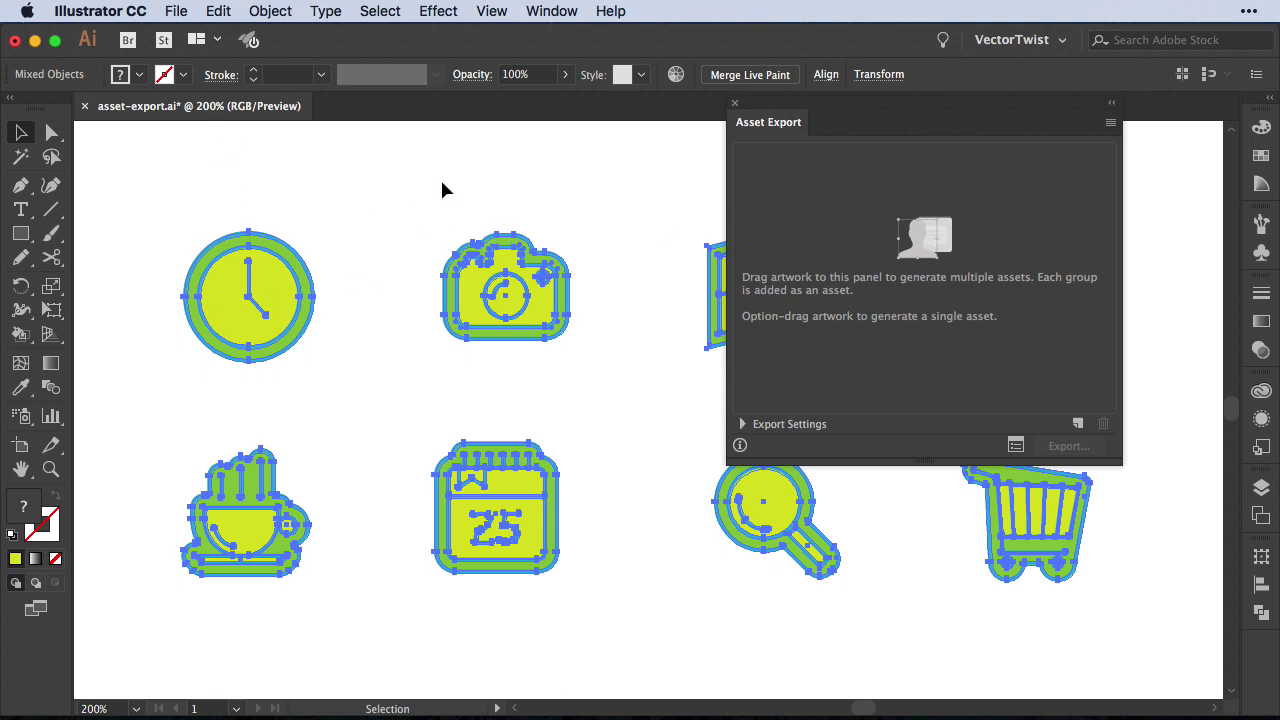
pyautogui.click(1077, 424)
pyautogui.click(1110, 122)
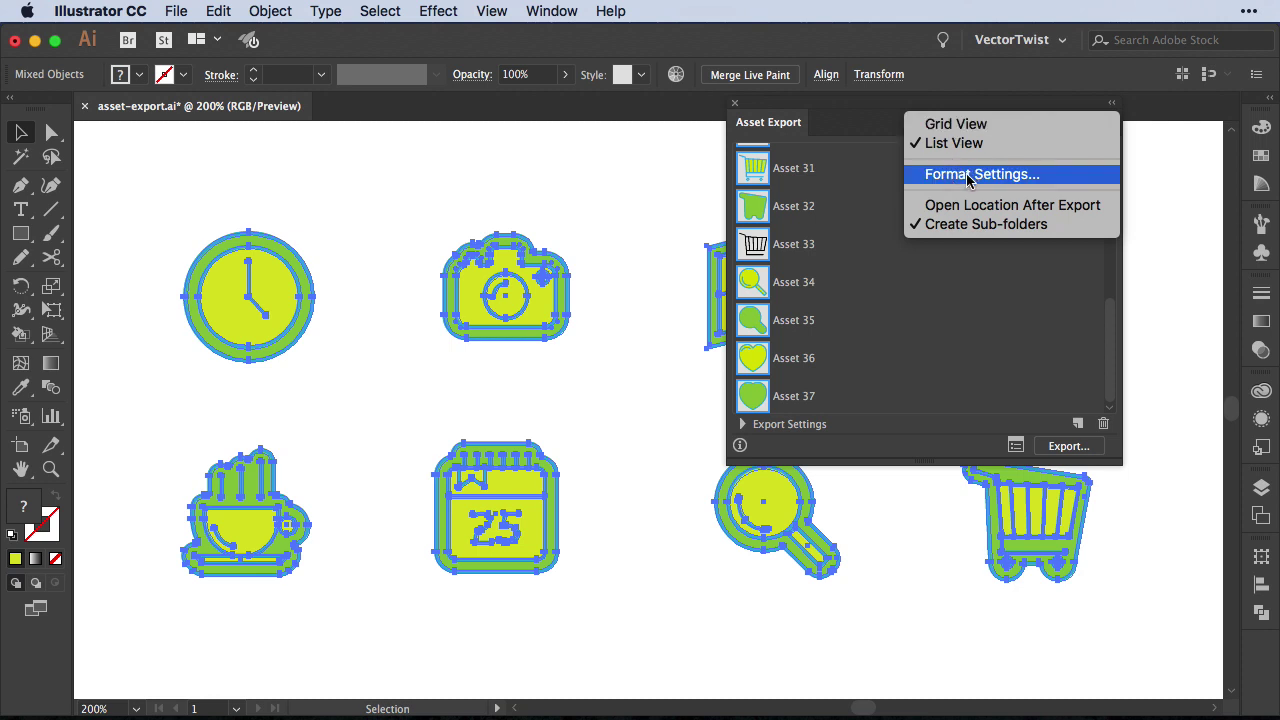
pyautogui.click(1000, 183)
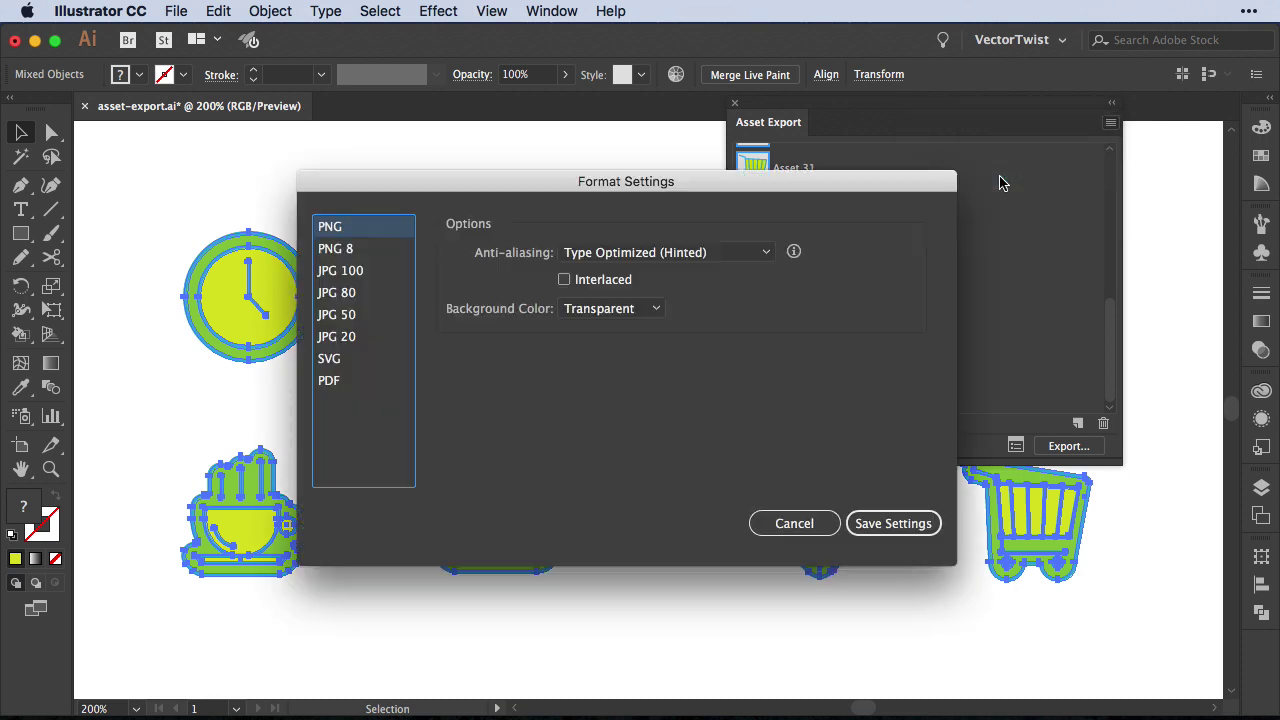
pyautogui.click(360, 250)
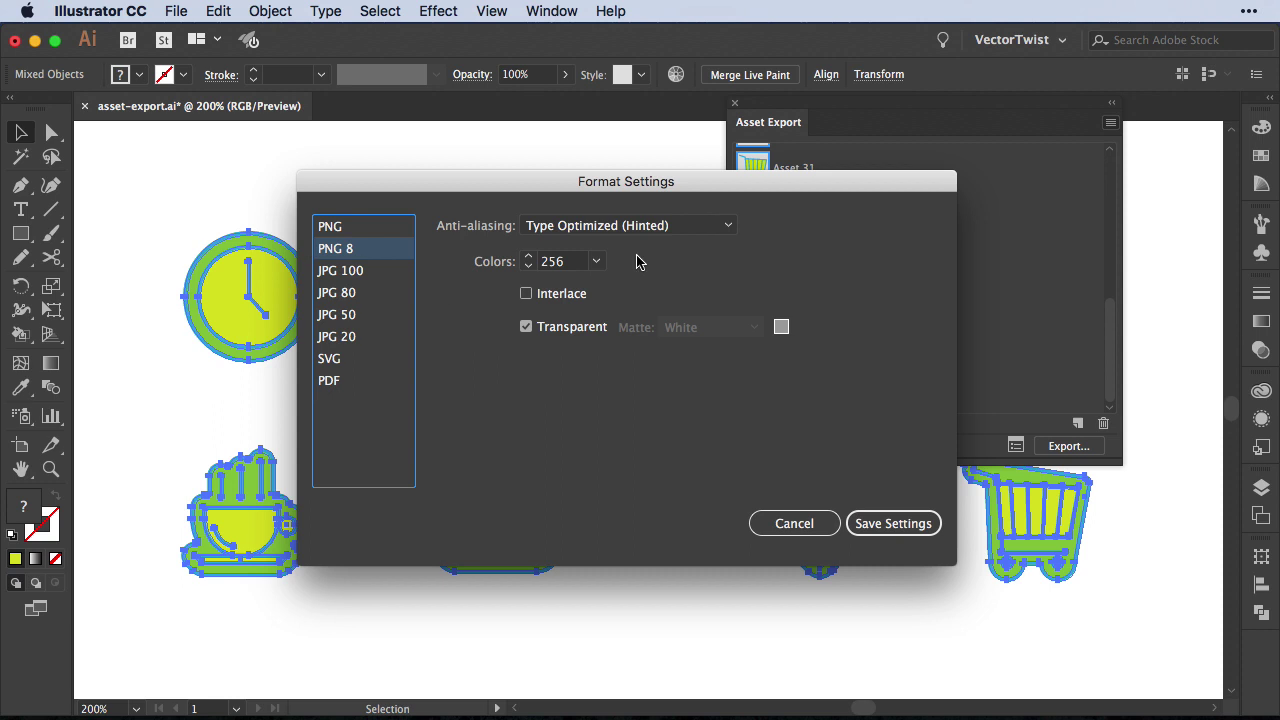
pyautogui.click(326, 272)
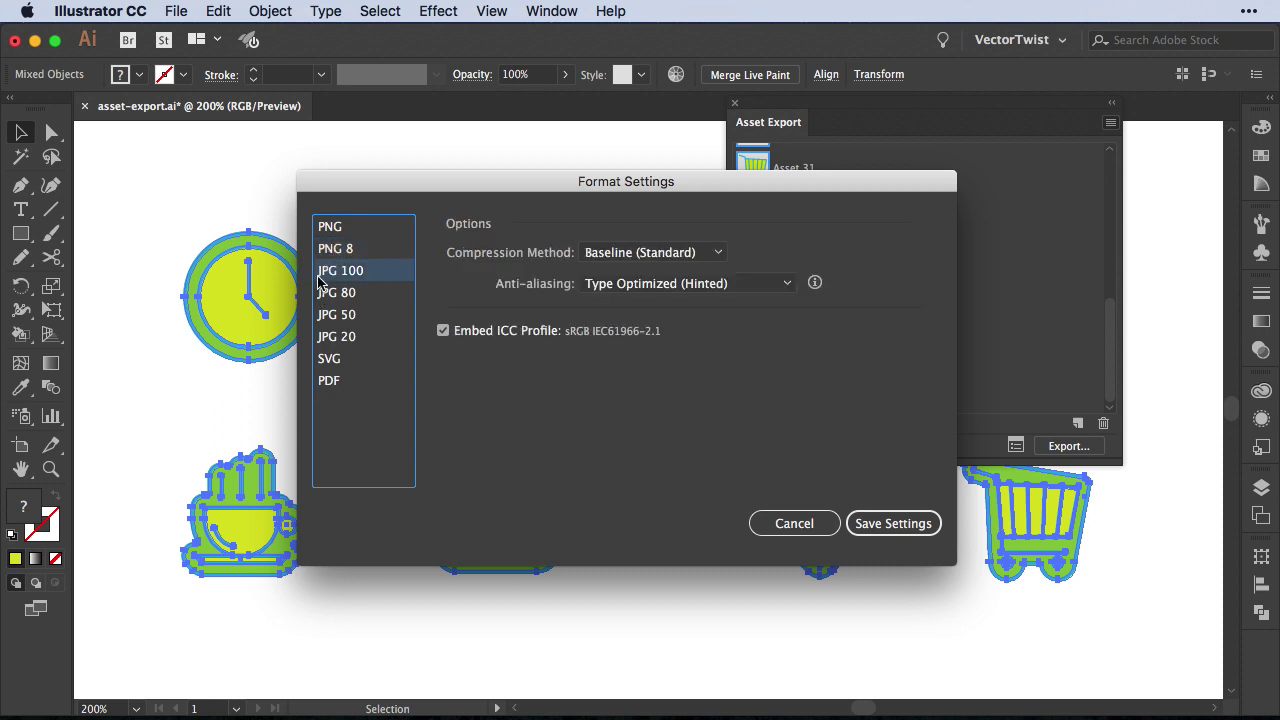
pyautogui.click(796, 523)
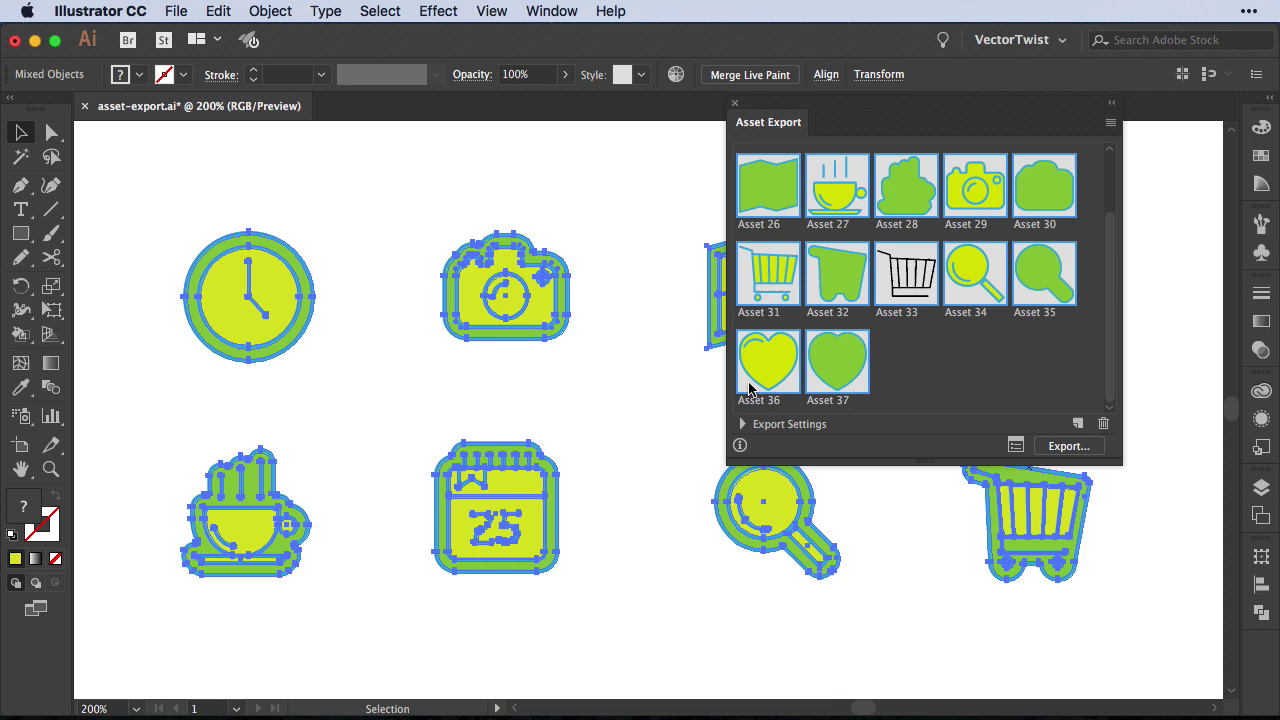
pyautogui.click(1104, 428)
pyautogui.click(388, 284)
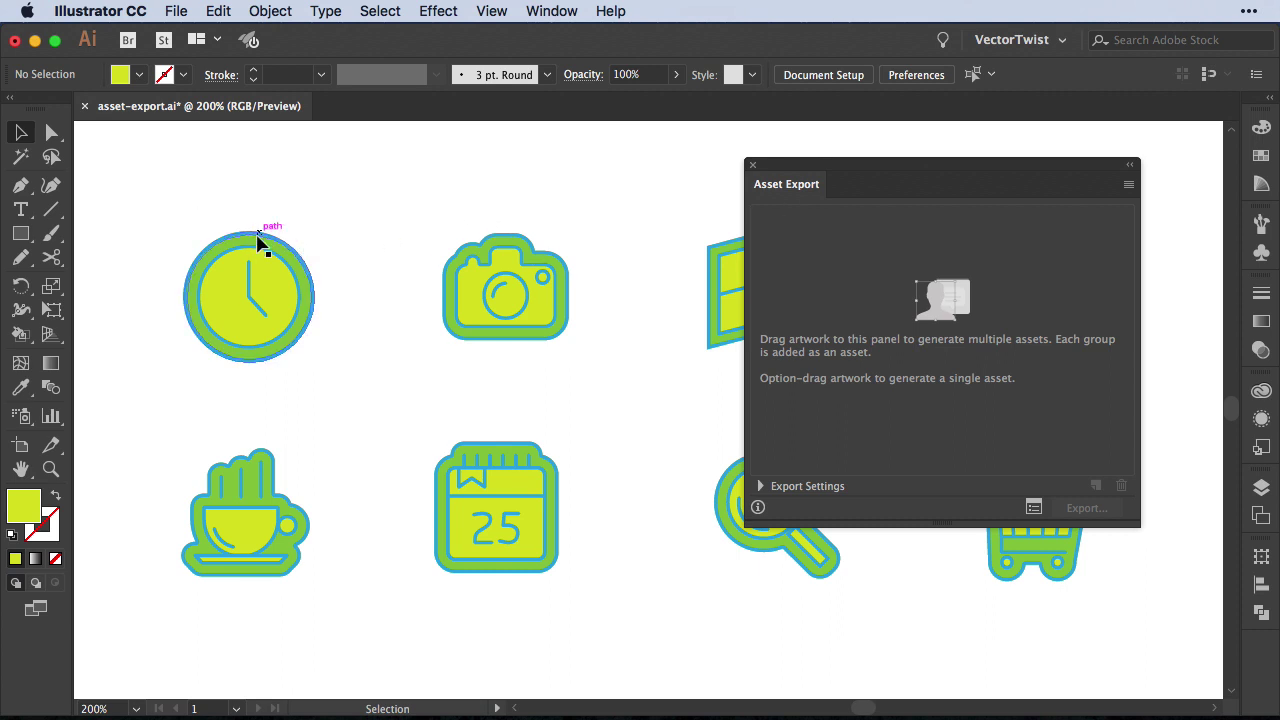
# Replace the clock's two split assets with the whole clock added as a single asset
pyautogui.click(263, 241)
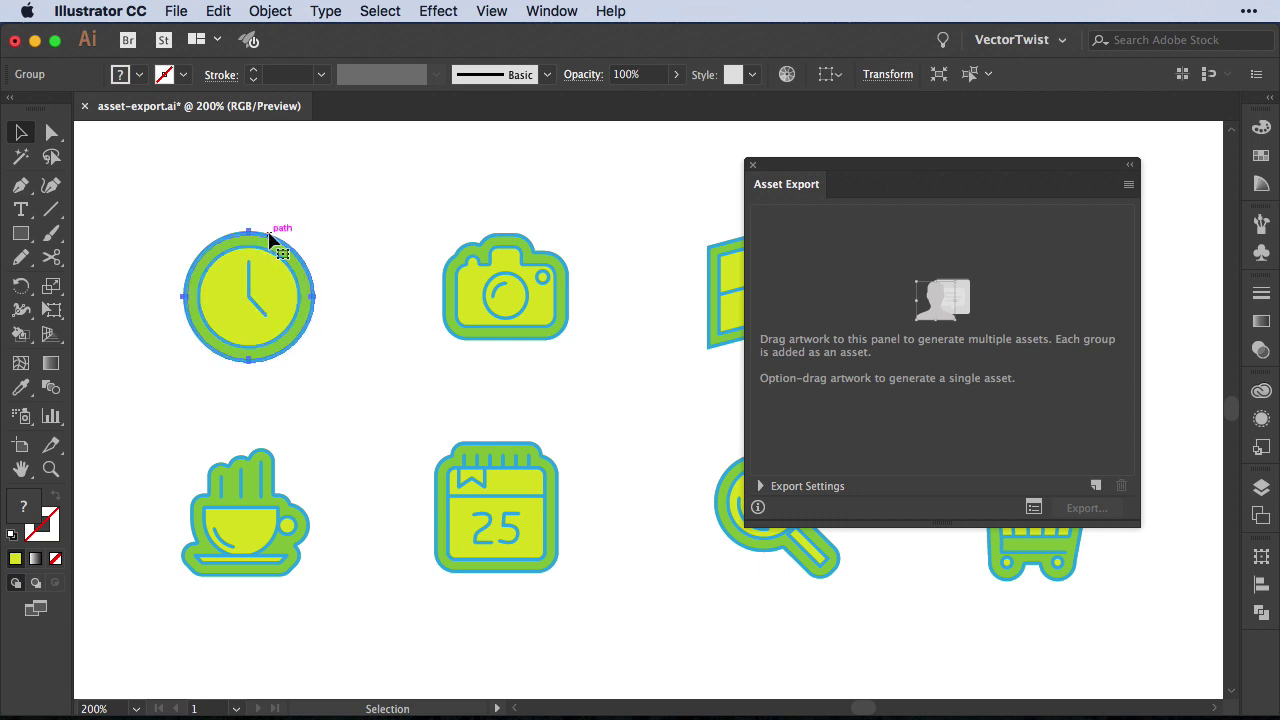
pyautogui.click(210, 232)
pyautogui.moveTo(158, 192); pyautogui.dragTo(350, 414)
pyautogui.moveTo(280, 313); pyautogui.dragTo(871, 280)
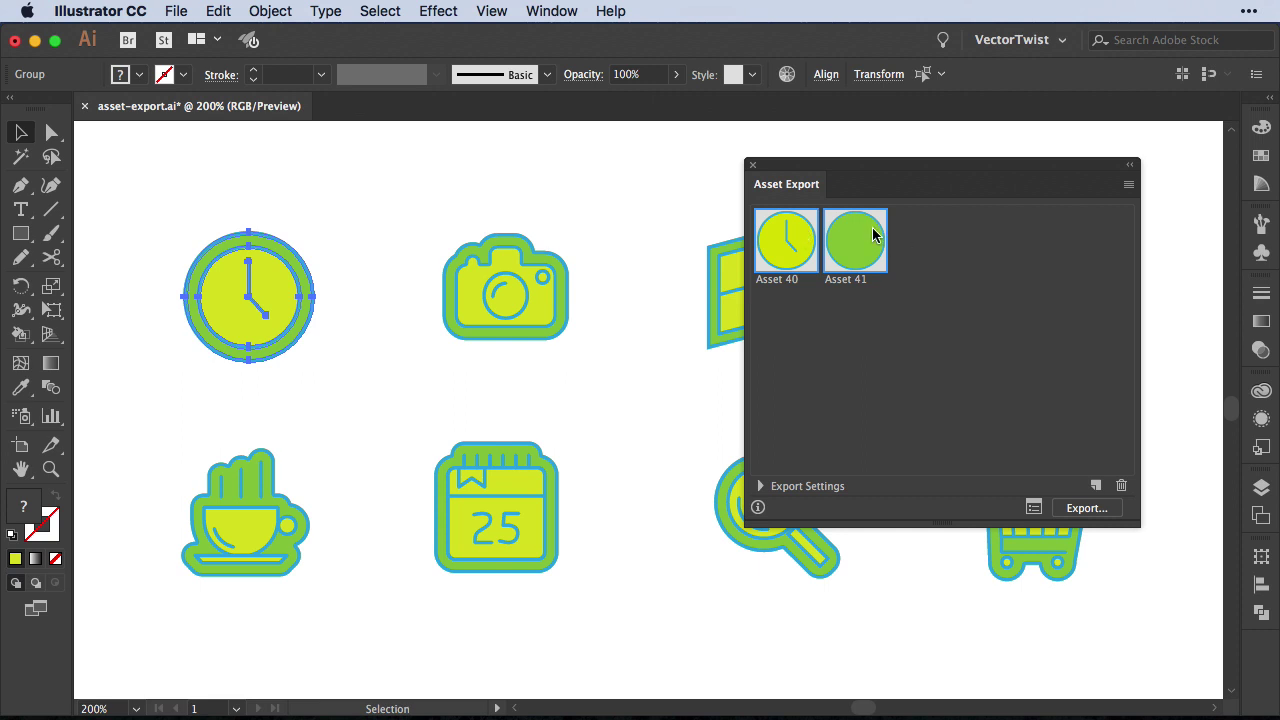
pyautogui.press('Delete')
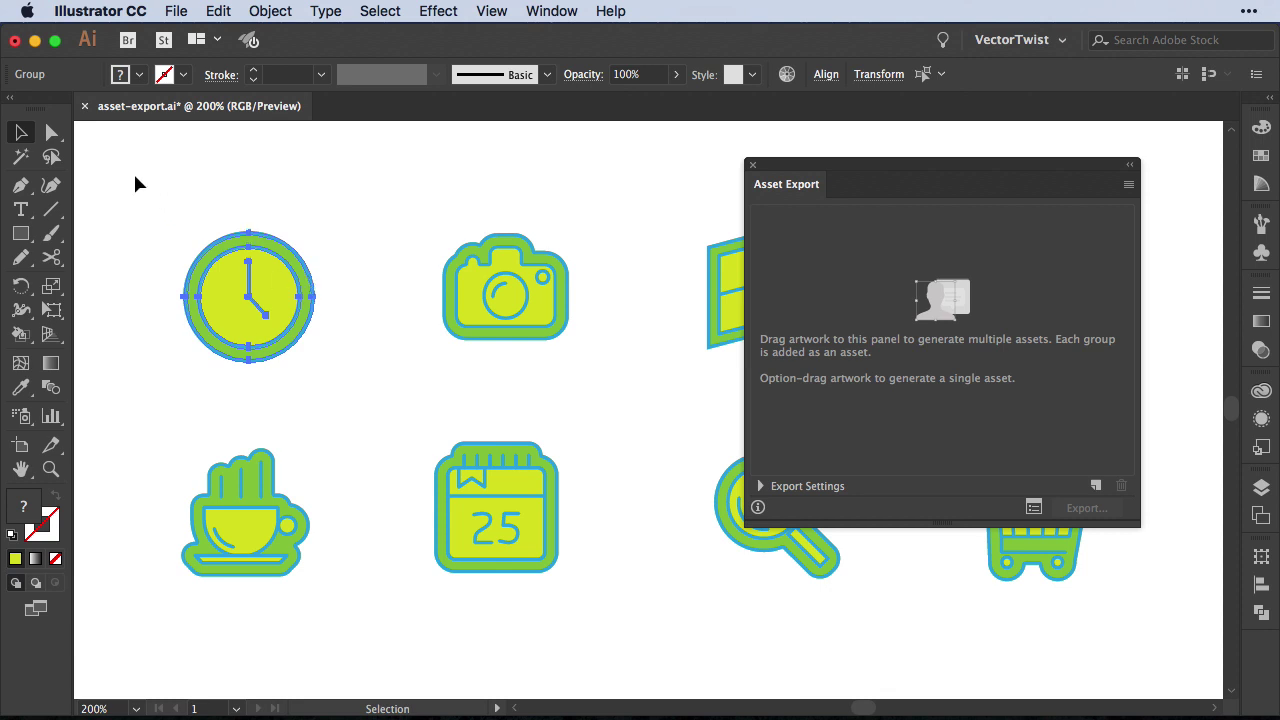
pyautogui.moveTo(250, 323); pyautogui.dragTo(840, 288)
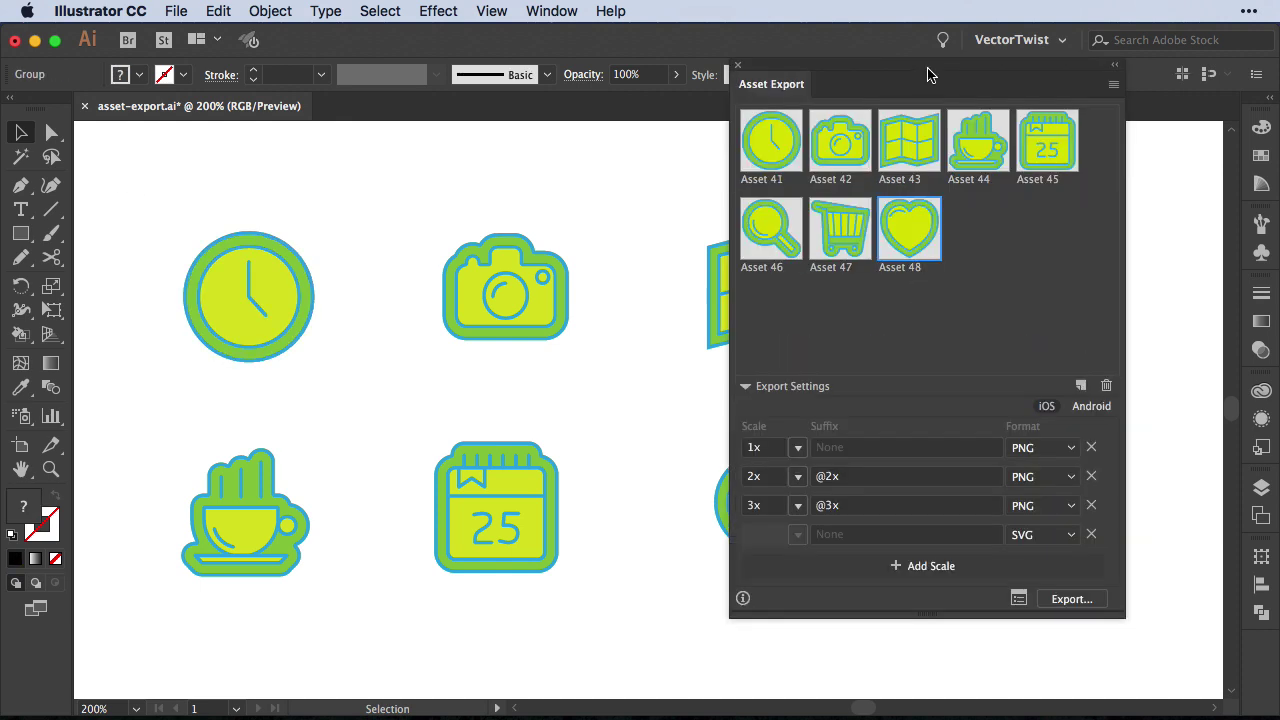
# Select Assets 41 through 48 and start the export to choose a destination folder
pyautogui.click(785, 165)
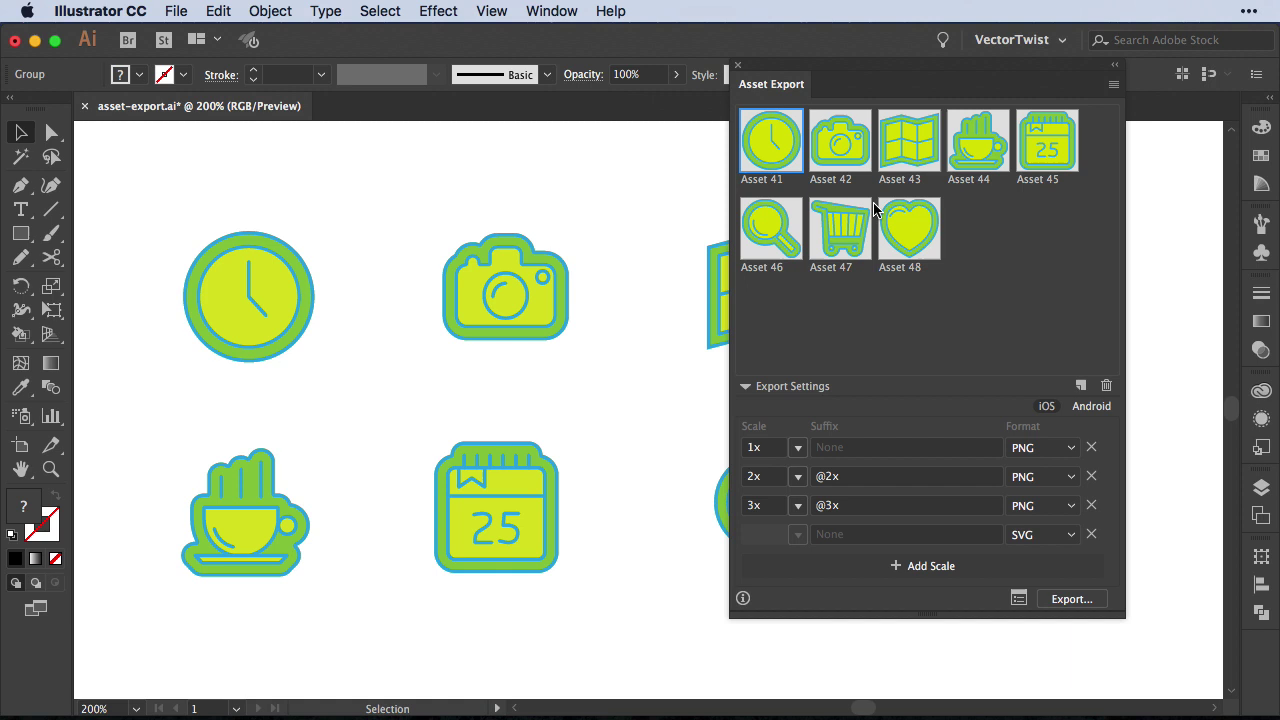
pyautogui.keyDown('shift'); pyautogui.click(878, 212); pyautogui.keyUp('shift')
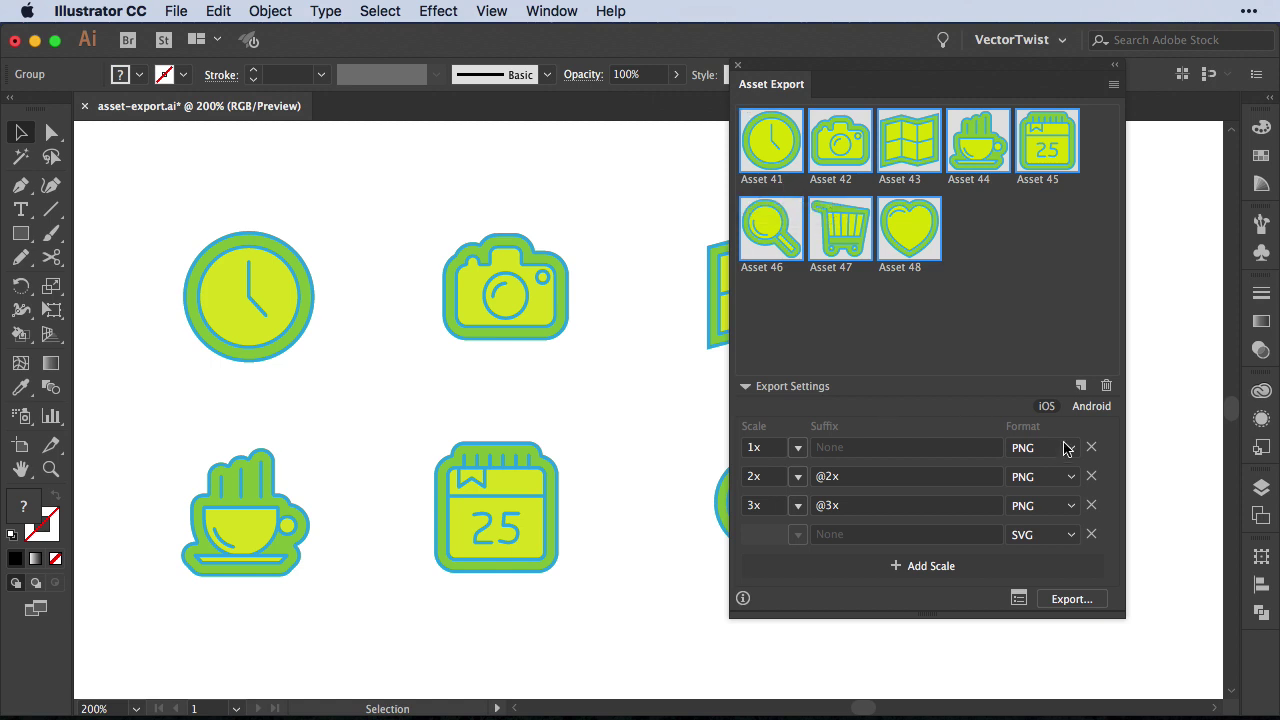
pyautogui.click(1080, 603)
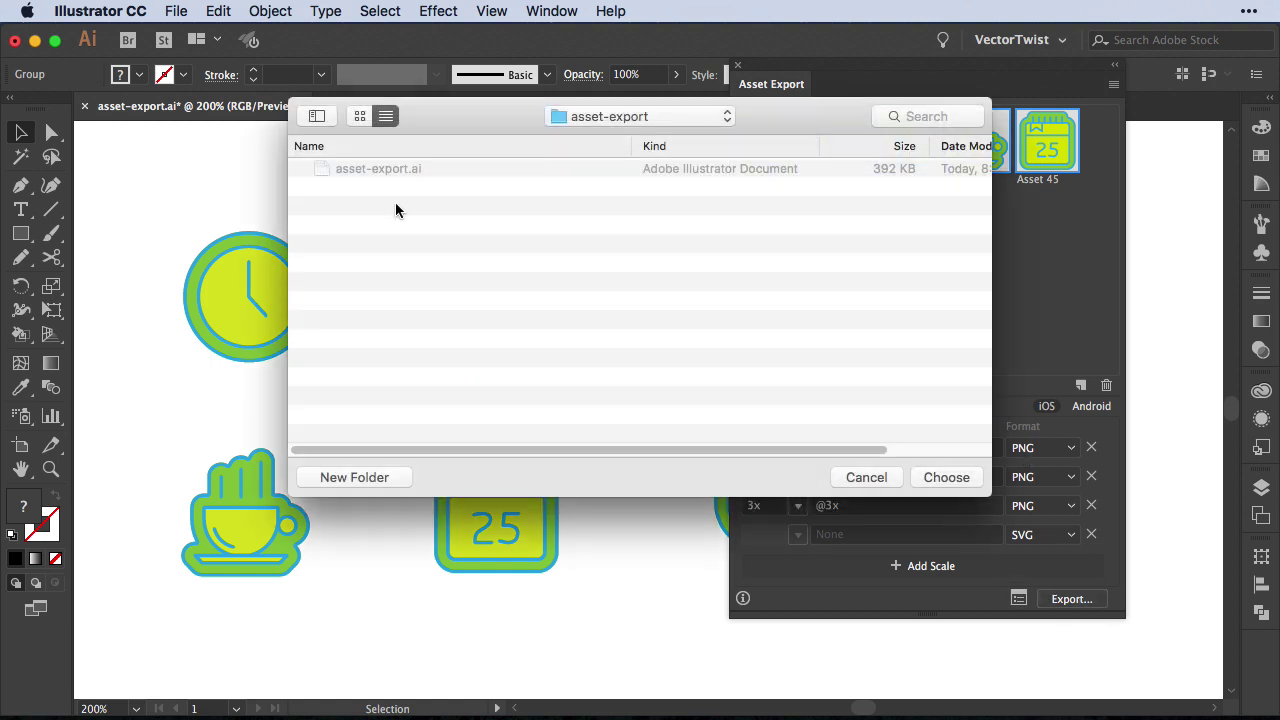
# Export into the asset-export folder, inspect the 1x folder's PNGs in Finder, then close it
pyautogui.click(946, 477)
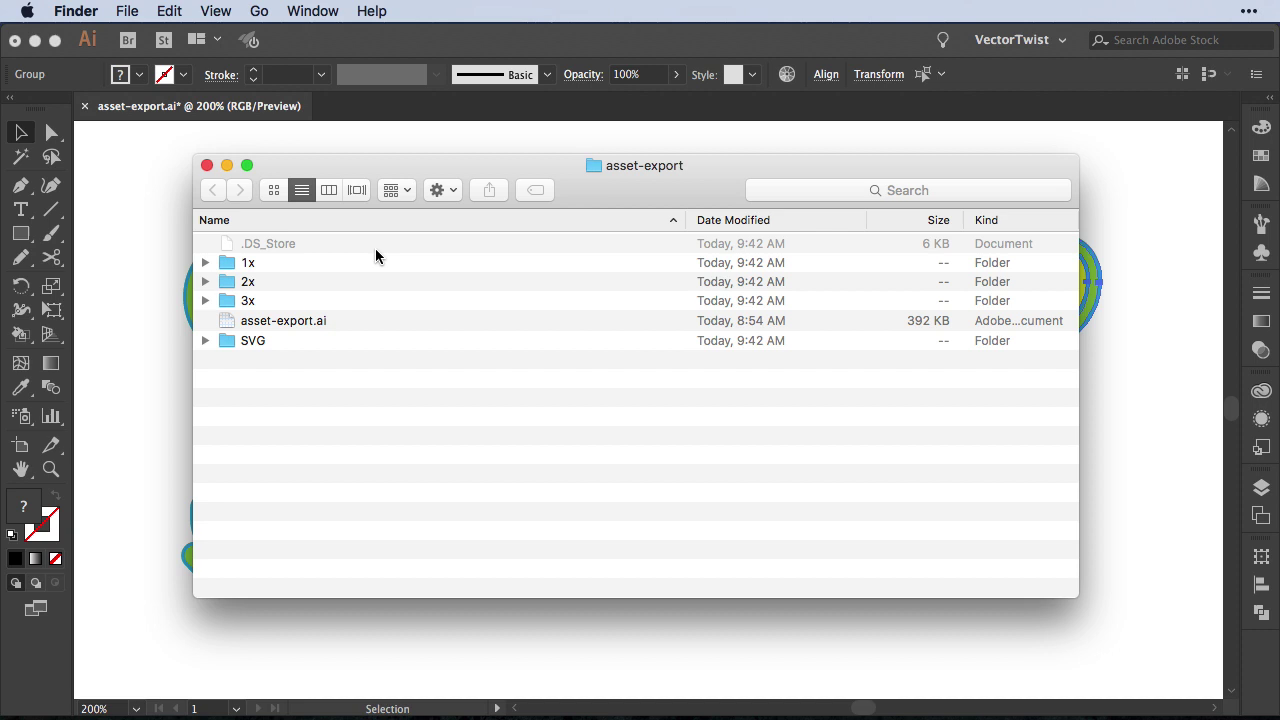
pyautogui.click(205, 263)
pyautogui.click(205, 263)
pyautogui.click(205, 263)
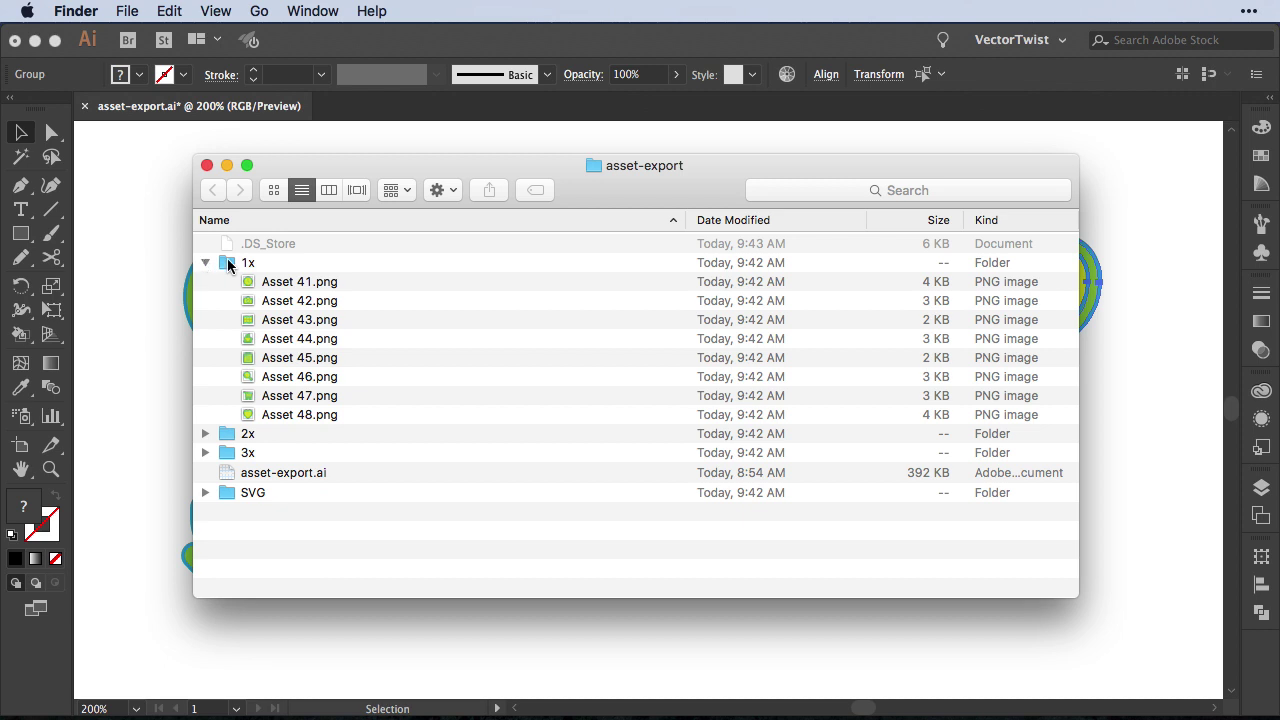
pyautogui.click(205, 263)
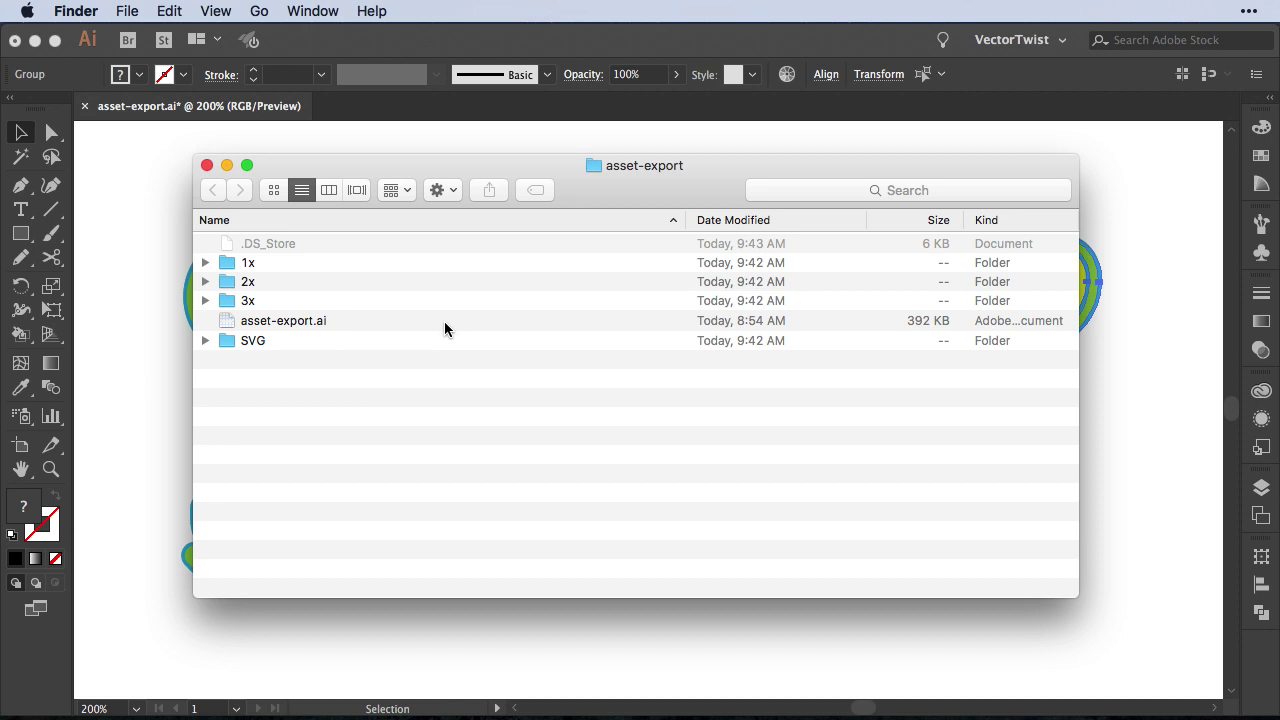
pyautogui.click(768, 111)
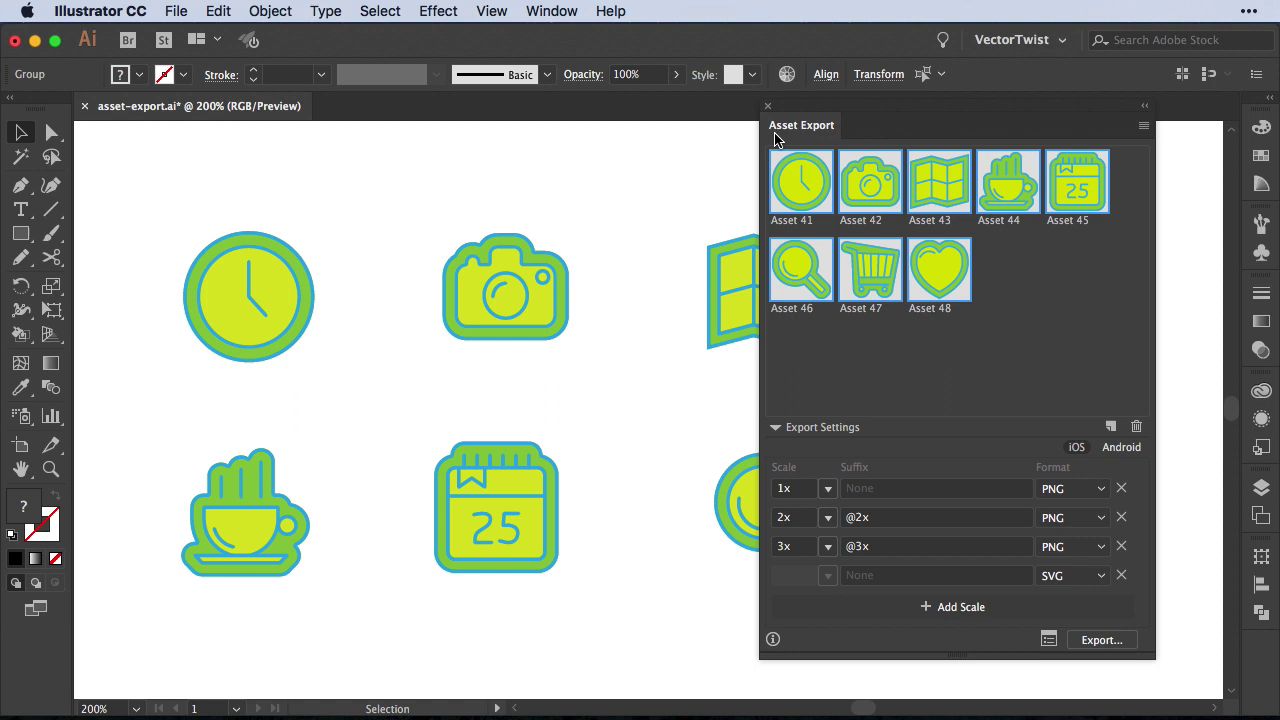
# Close and reopen the Asset Export panel, deselect its assets, then close it again
pyautogui.click(767, 106)
pyautogui.click(590, 129)
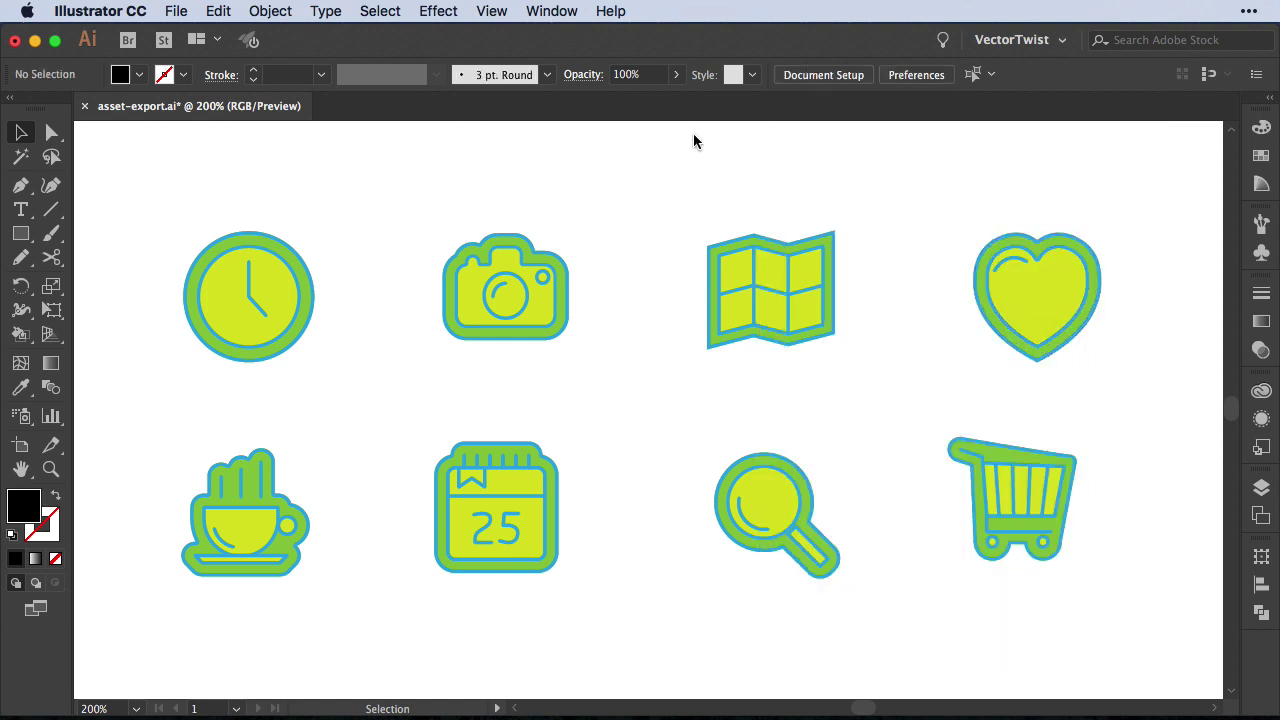
pyautogui.click(558, 11)
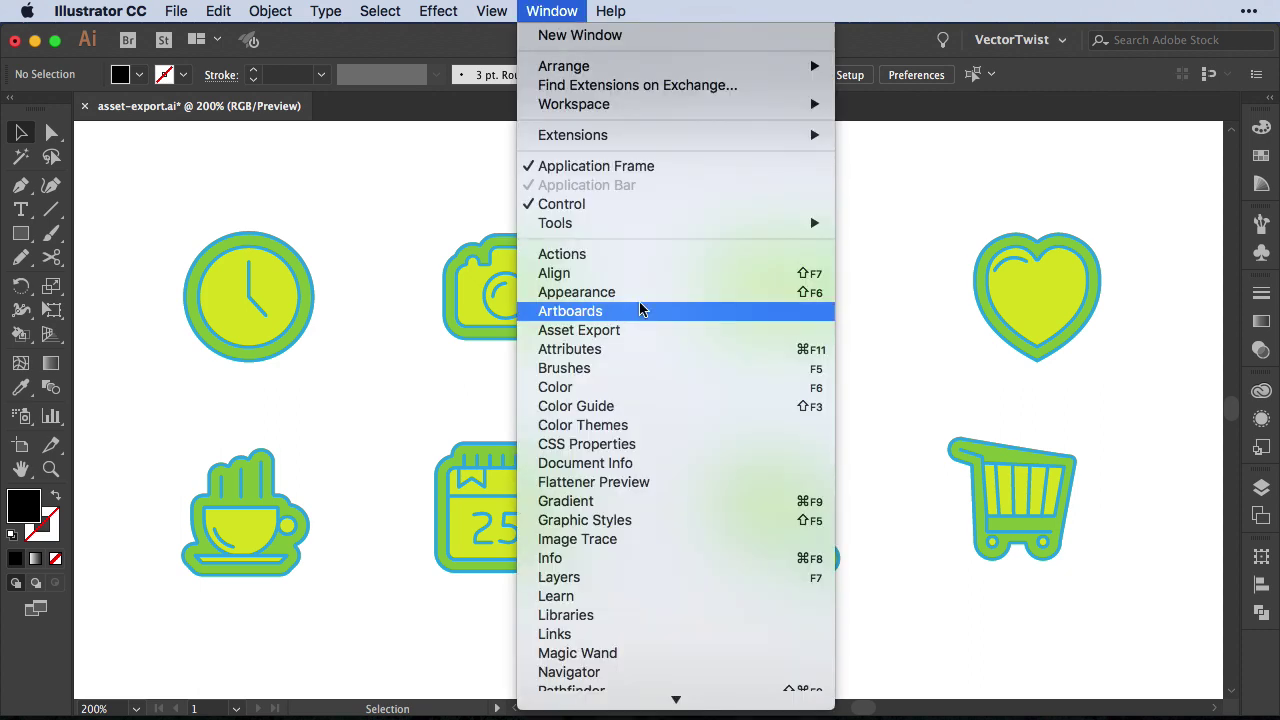
pyautogui.click(634, 334)
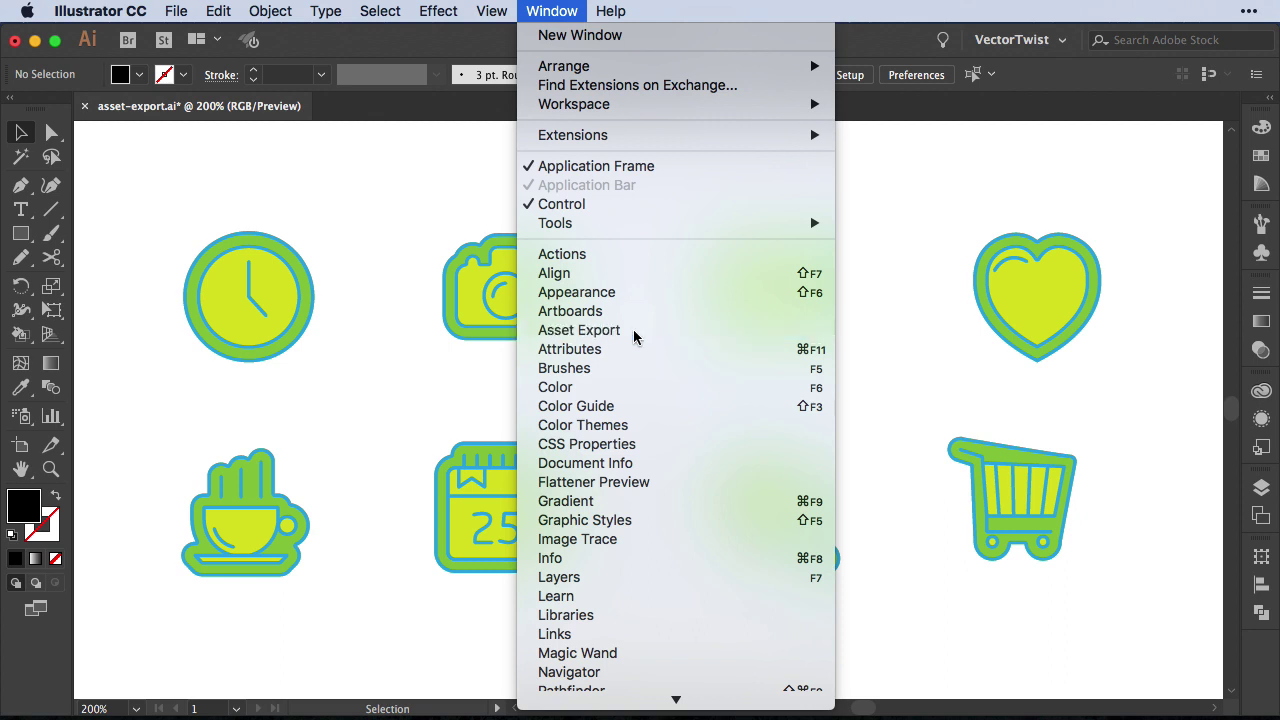
pyautogui.click(1035, 323)
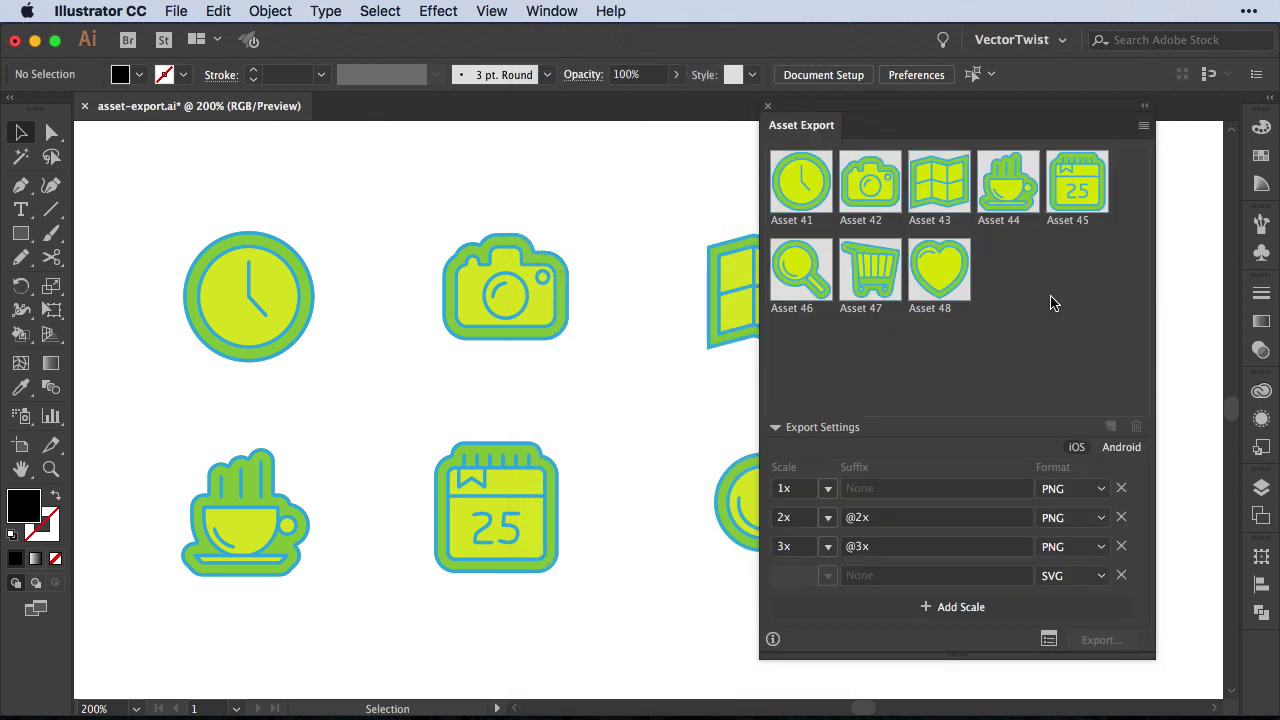
pyautogui.press('alt+shift+super+e')
# Open File > Export > Export for Screens to list Assets 41–48
pyautogui.click(176, 11)
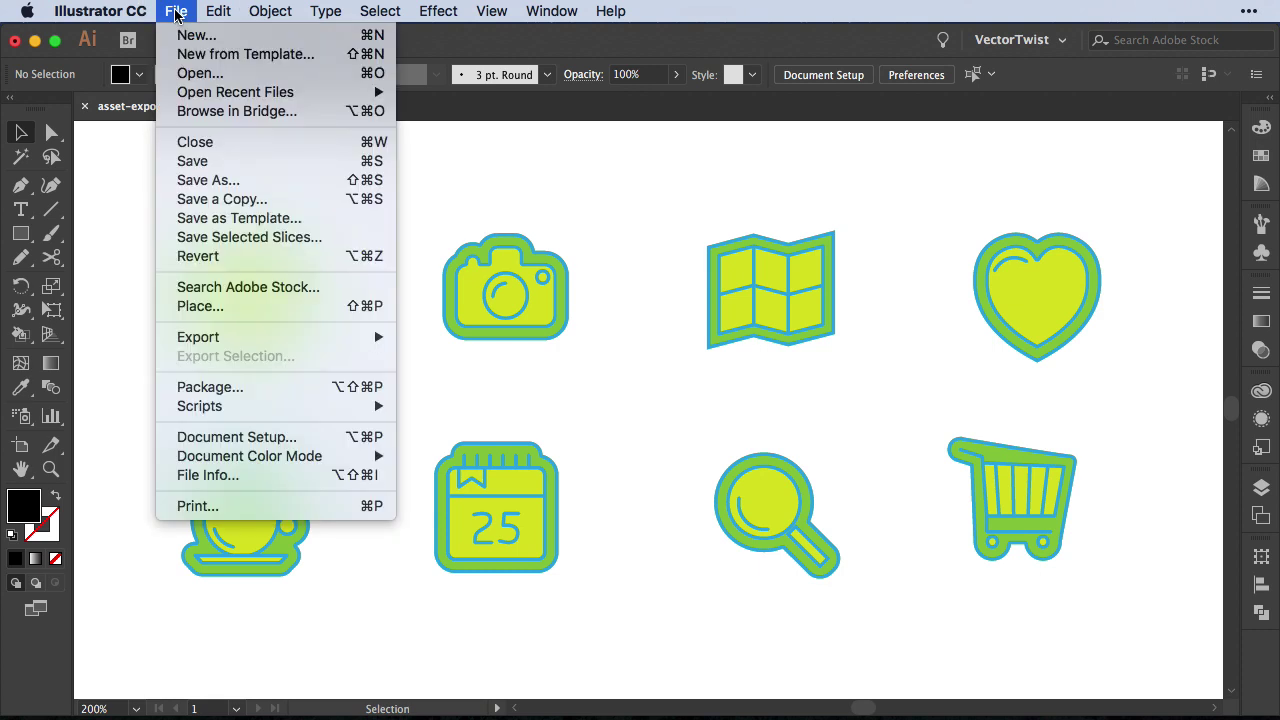
pyautogui.moveTo(215, 340)
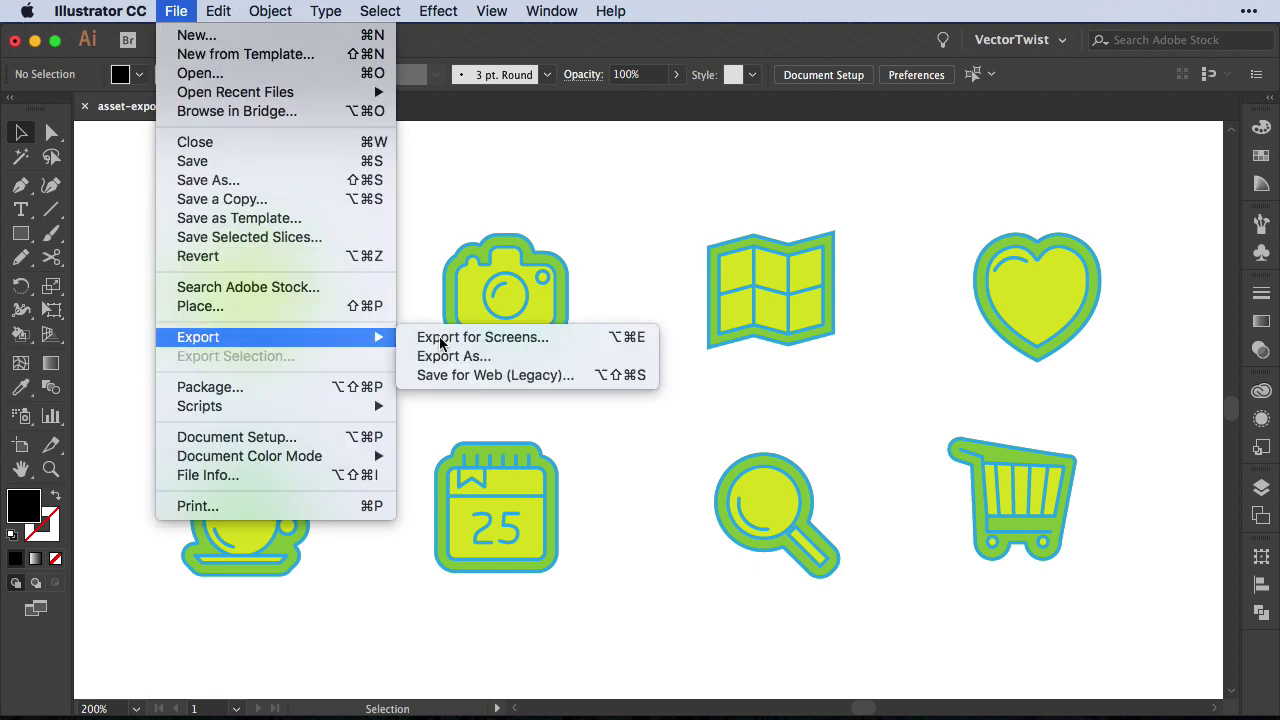
pyautogui.click(597, 344)
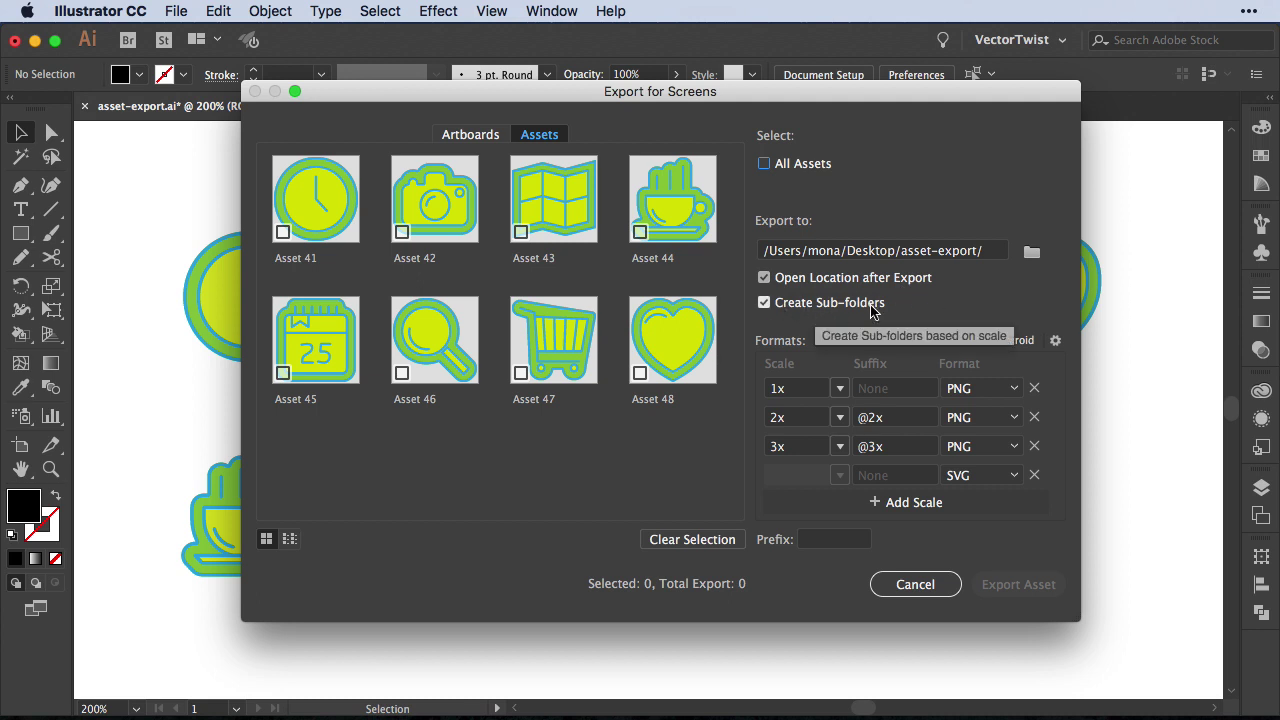
# After reviewing Artboards and toggling Assets 41–42, tick All Assets to export 32 files
pyautogui.click(468, 134)
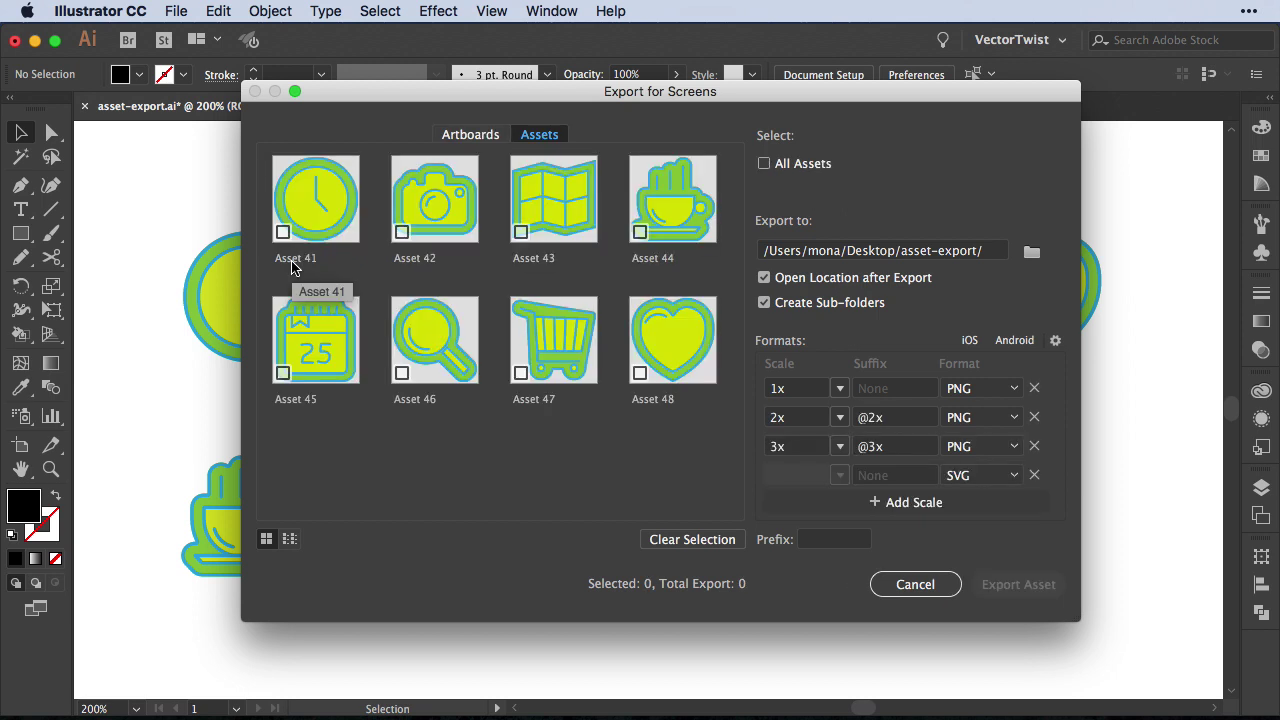
pyautogui.doubleClick(296, 258)
pyautogui.doubleClick(425, 259)
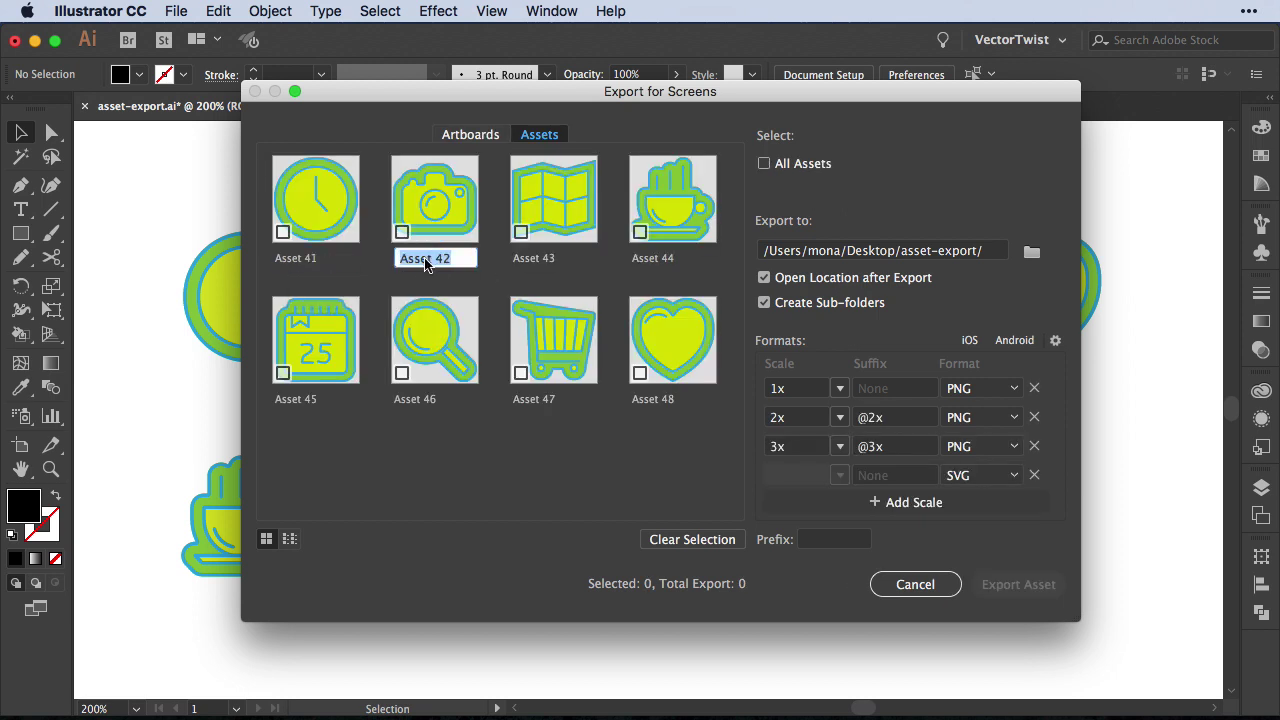
pyautogui.click(284, 233)
pyautogui.click(402, 233)
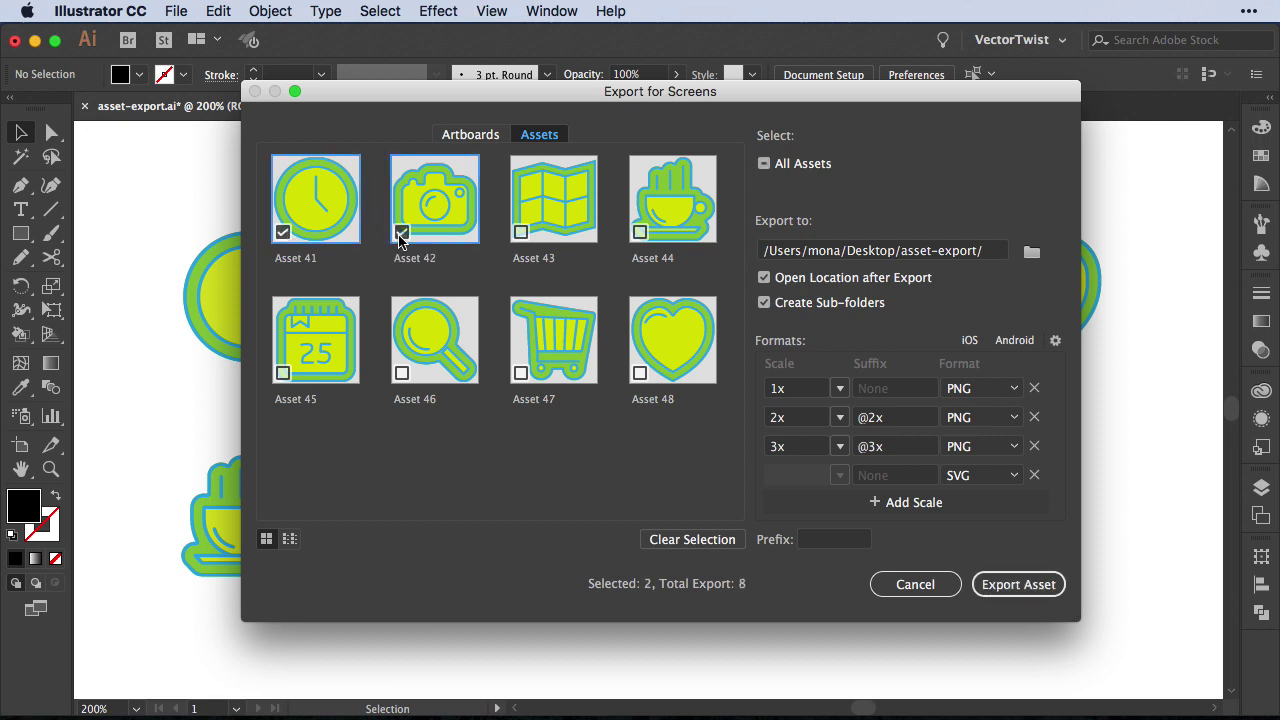
pyautogui.click(284, 233)
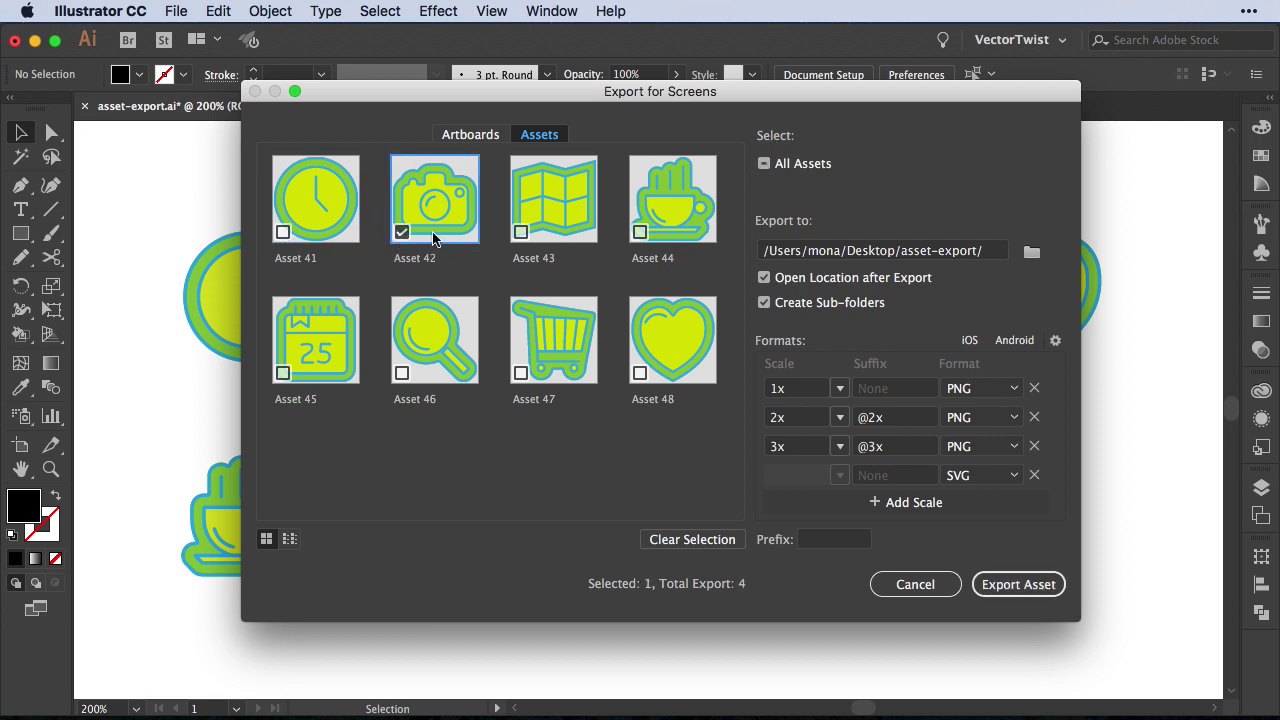
pyautogui.click(402, 233)
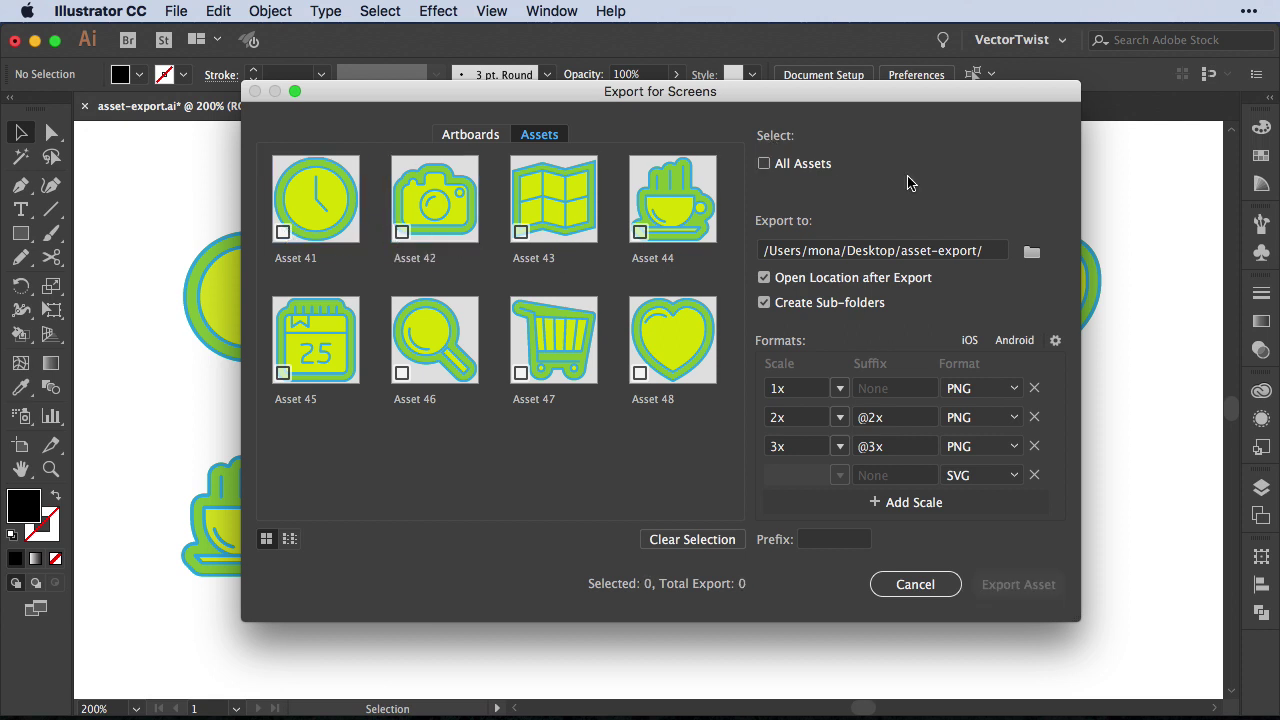
pyautogui.click(764, 165)
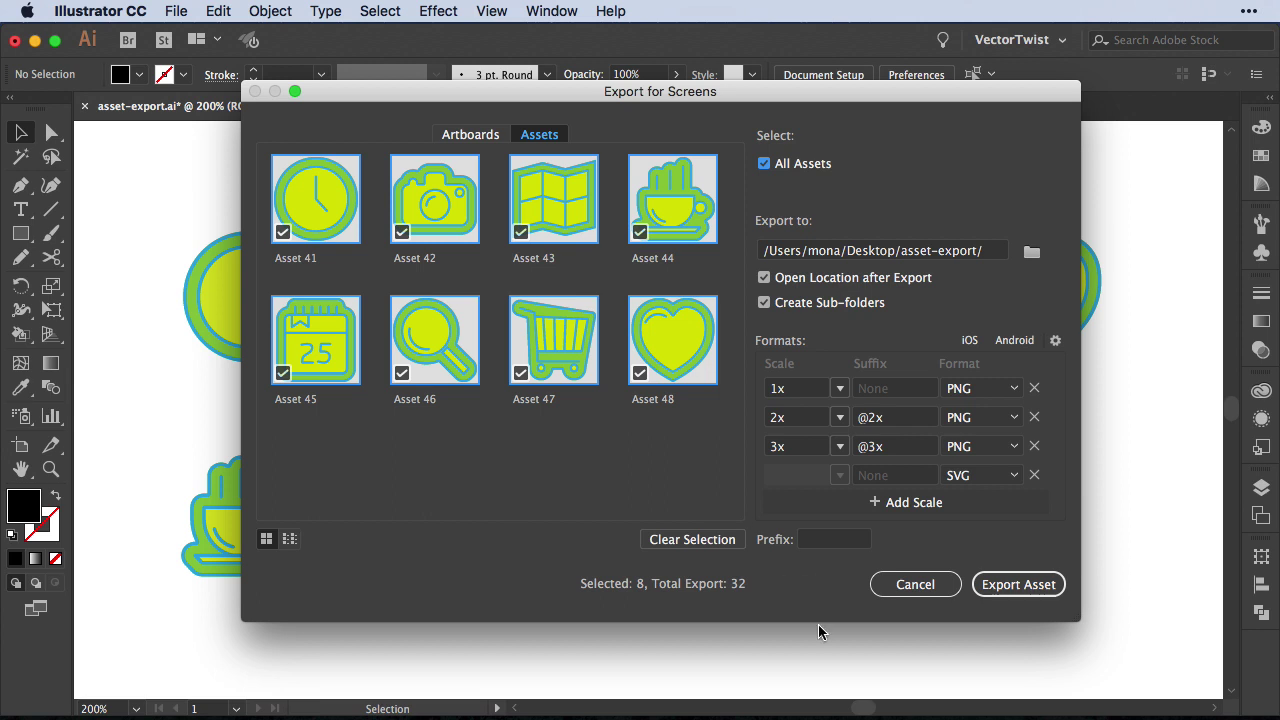
# Cancel the Export for Screens dialog without exporting
pyautogui.click(880, 588)
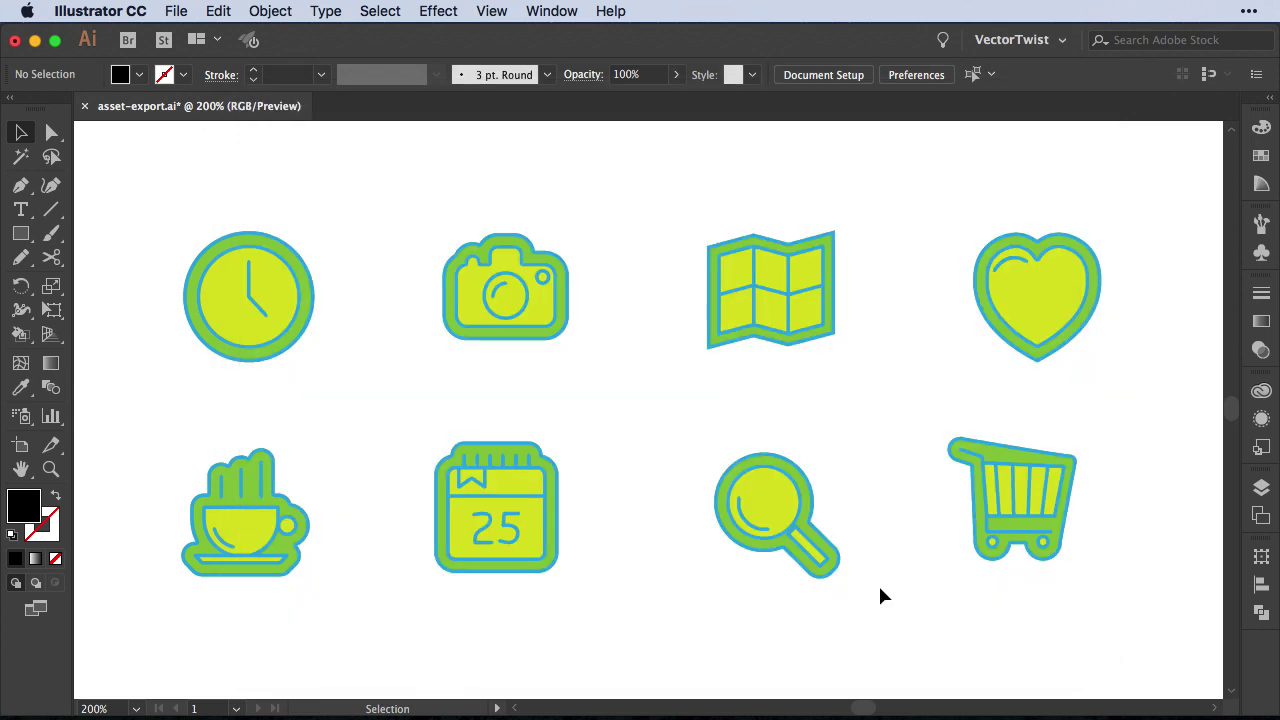